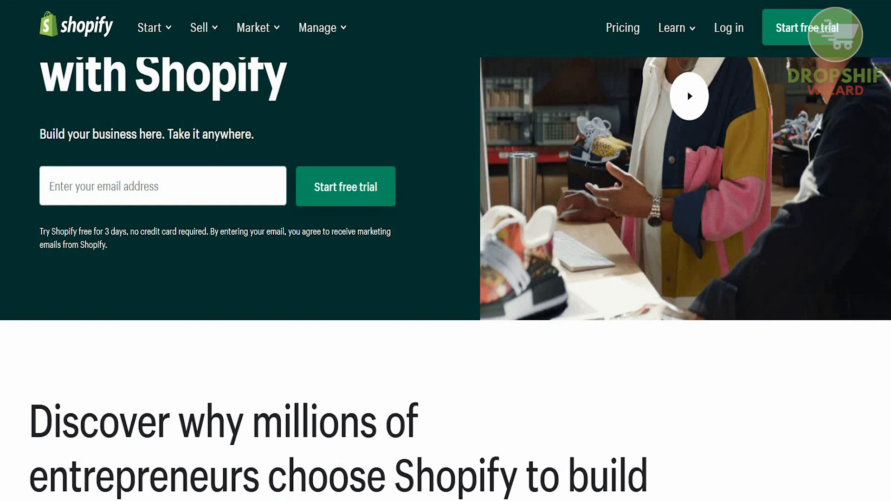
Look through the Shopify homepage's sections on store building, themes, the app store, customer marketing and business management
{"action": "scroll", "coordinate": [446, 278], "scroll_direction": "down", "scroll_amount": 10}
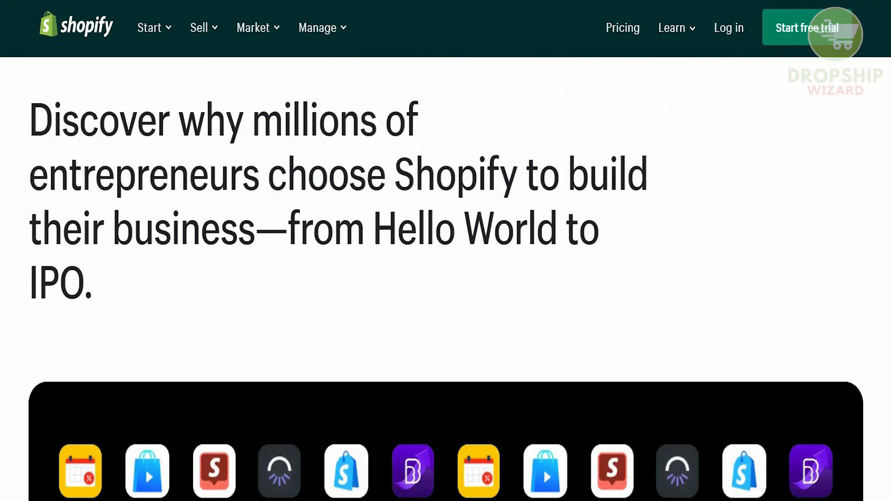
{"action": "scroll", "coordinate": [543, 288], "scroll_direction": "down", "scroll_amount": 6}
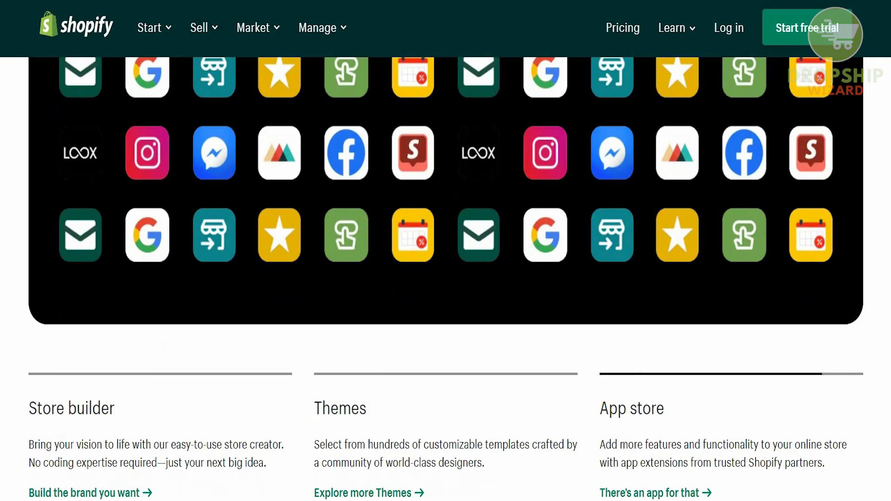
{"action": "scroll", "coordinate": [445, 279], "scroll_direction": "down", "scroll_amount": 3}
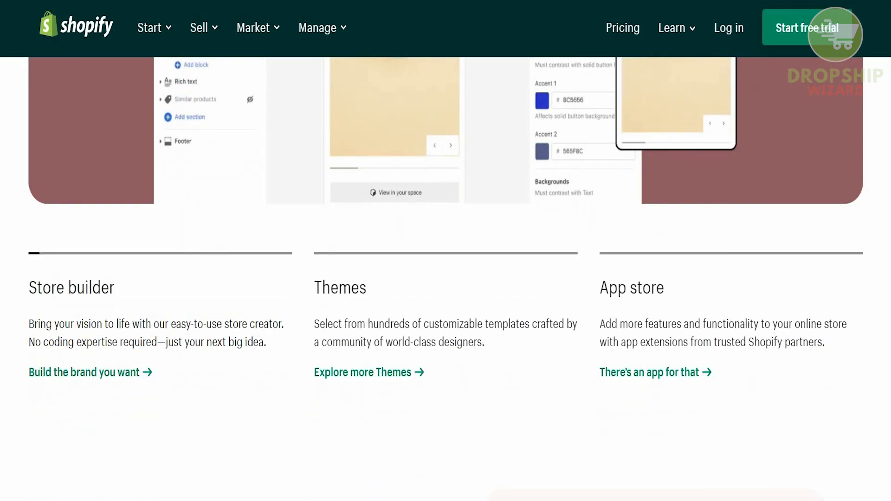
{"action": "scroll", "coordinate": [446, 278], "scroll_direction": "down", "scroll_amount": 6}
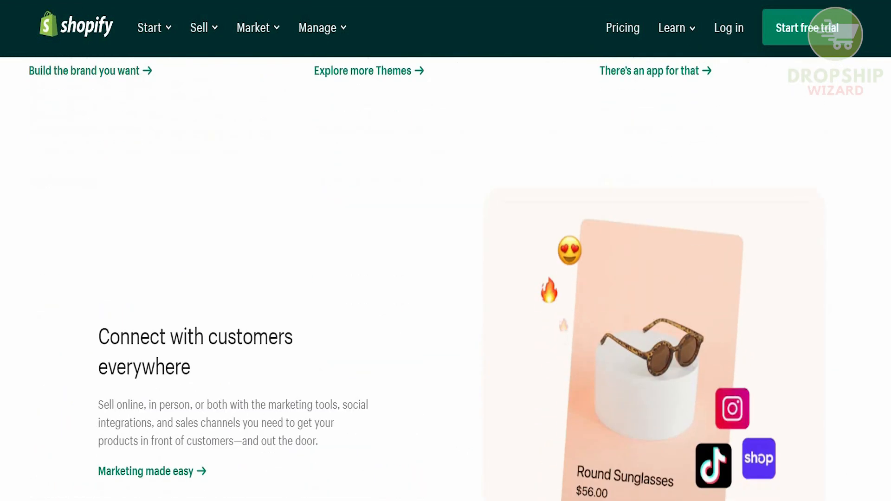
{"action": "scroll", "coordinate": [445, 279], "scroll_direction": "down", "scroll_amount": 1}
{"action": "scroll", "coordinate": [446, 278], "scroll_direction": "down", "scroll_amount": 1}
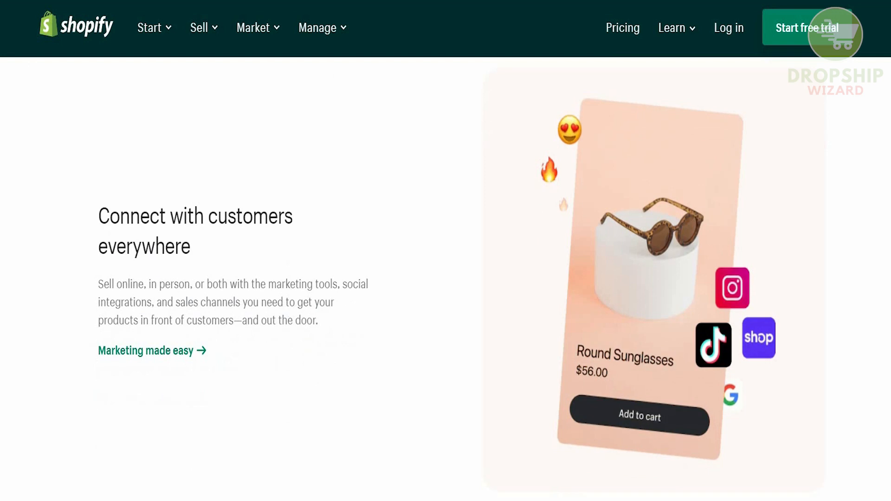
{"action": "scroll", "coordinate": [445, 278], "scroll_direction": "down", "scroll_amount": 4}
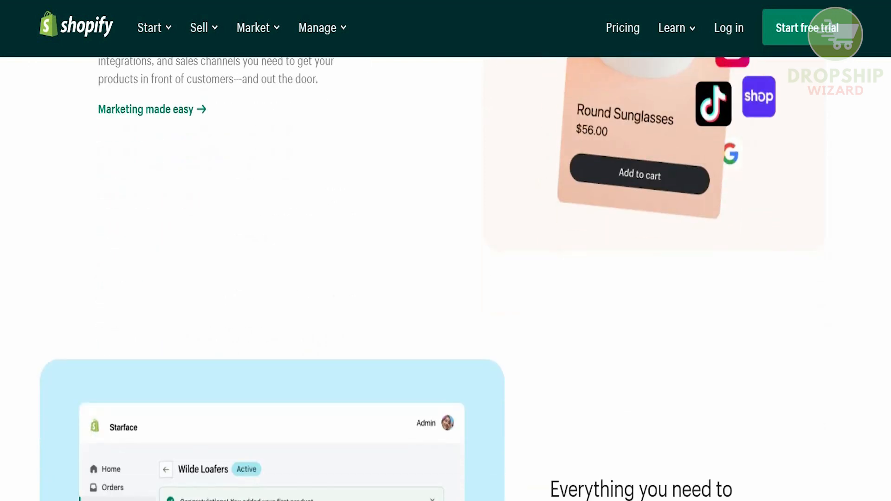
{"action": "scroll", "coordinate": [446, 279], "scroll_direction": "down", "scroll_amount": 2}
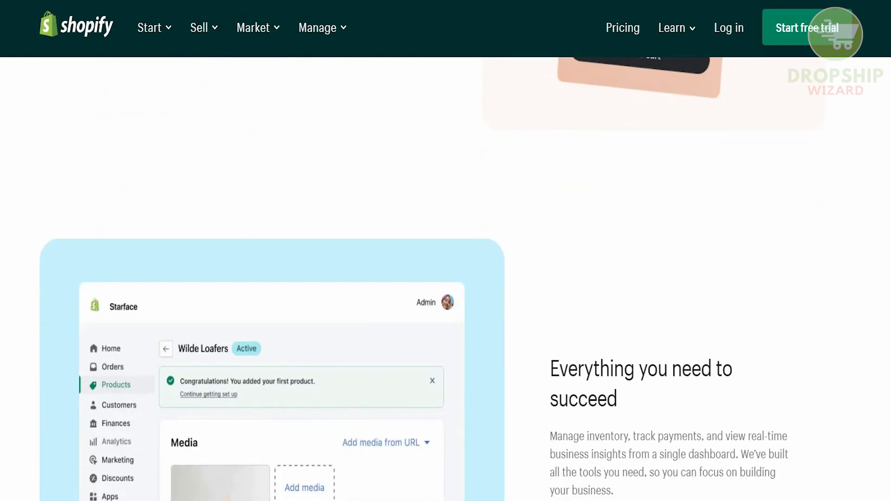
{"action": "scroll", "coordinate": [445, 279], "scroll_direction": "down", "scroll_amount": 3}
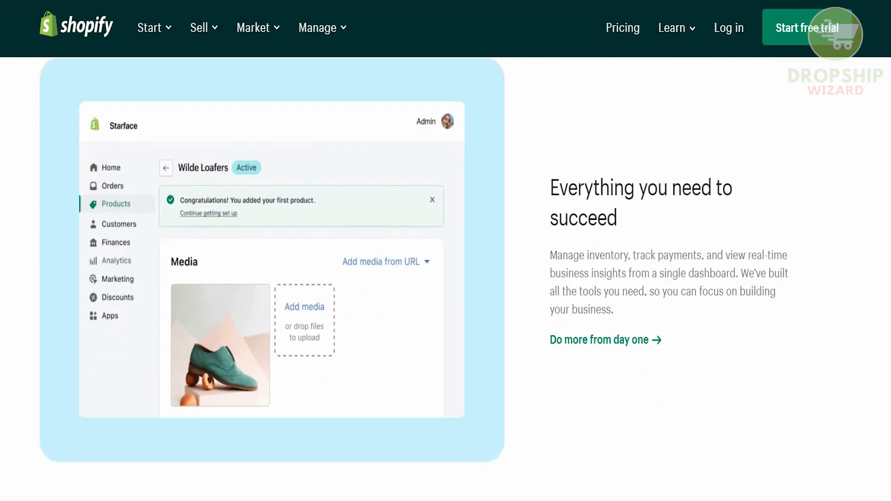
{"action": "scroll", "coordinate": [445, 278], "scroll_direction": "down", "scroll_amount": 3}
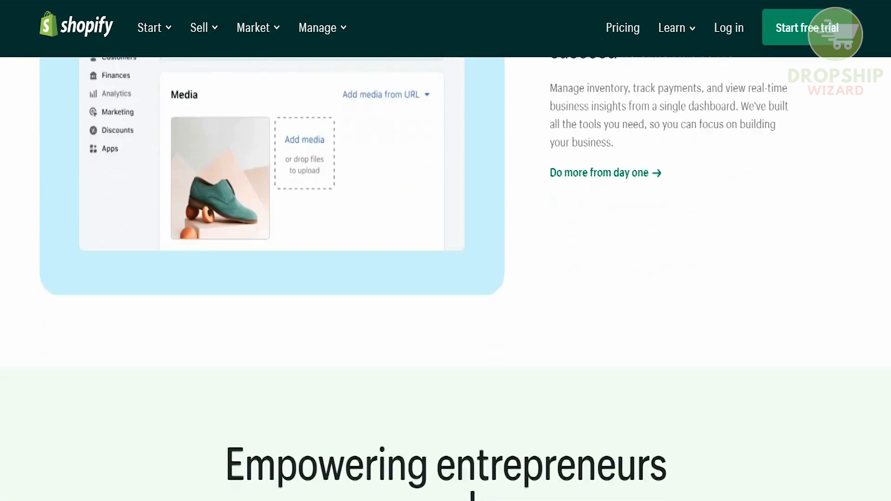
Examine the Empowering entrepreneurs everywhere section with its globe and the worldwide merchant statistics
{"action": "scroll", "coordinate": [445, 279], "scroll_direction": "down", "scroll_amount": 1}
{"action": "scroll", "coordinate": [445, 279], "scroll_direction": "down", "scroll_amount": 2}
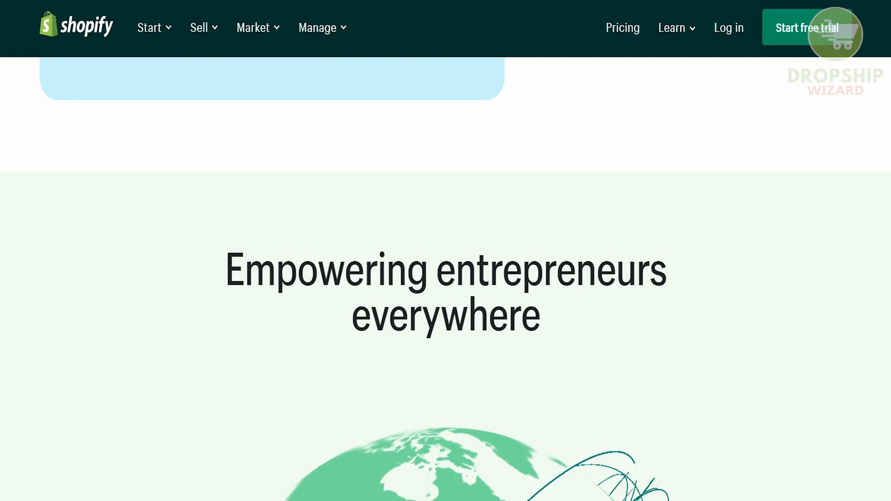
{"action": "scroll", "coordinate": [445, 278], "scroll_direction": "down", "scroll_amount": 1}
{"action": "scroll", "coordinate": [445, 279], "scroll_direction": "down", "scroll_amount": 3}
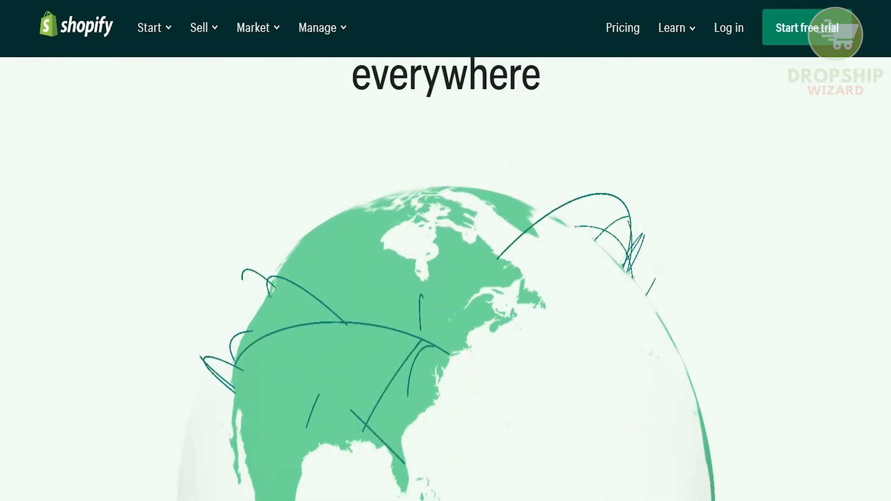
{"action": "scroll", "coordinate": [445, 279], "scroll_direction": "down", "scroll_amount": 2}
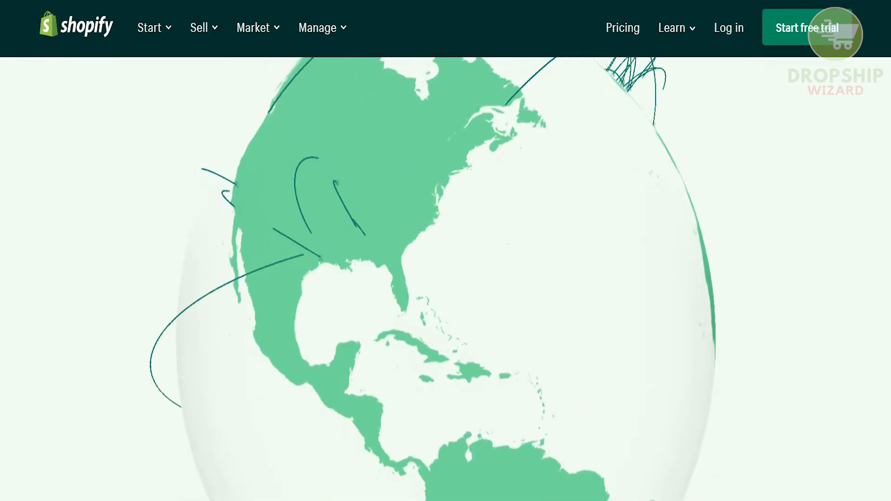
{"action": "scroll", "coordinate": [446, 279], "scroll_direction": "down", "scroll_amount": 2}
{"action": "scroll", "coordinate": [445, 278], "scroll_direction": "down", "scroll_amount": 3}
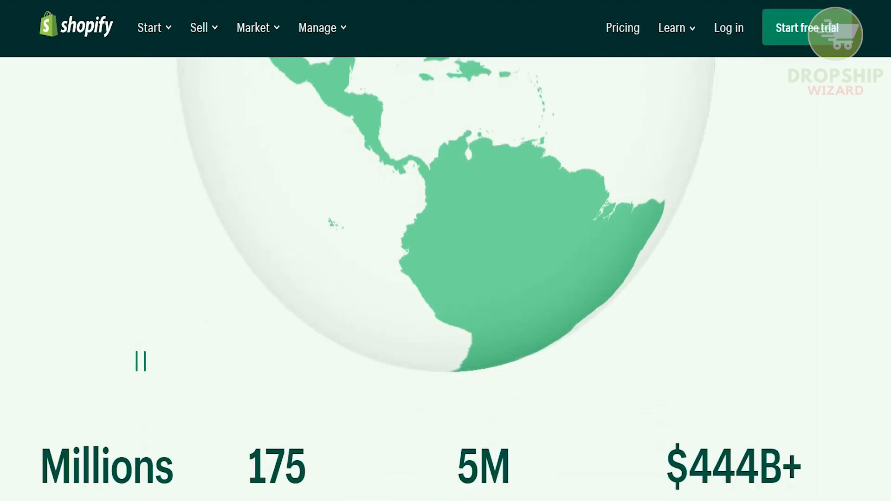
{"action": "scroll", "coordinate": [445, 279], "scroll_direction": "down", "scroll_amount": 1}
{"action": "scroll", "coordinate": [445, 279], "scroll_direction": "down", "scroll_amount": 1}
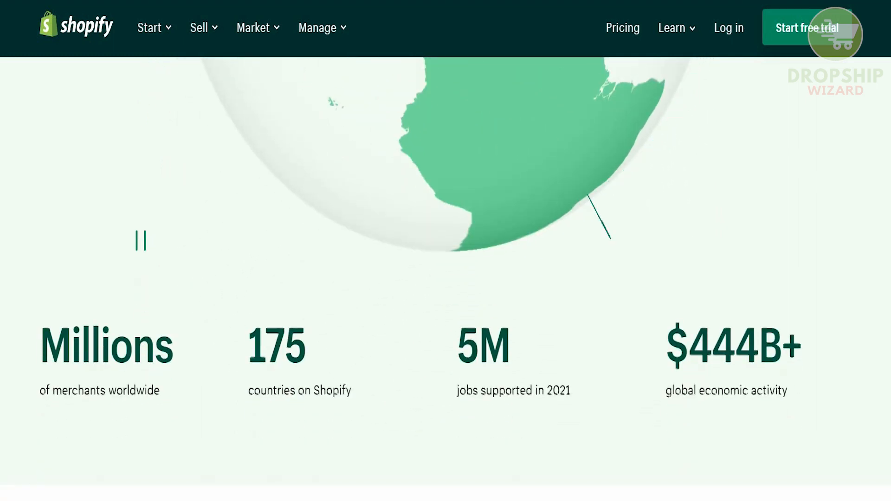
{"action": "scroll", "coordinate": [445, 278], "scroll_direction": "down", "scroll_amount": 2}
{"action": "scroll", "coordinate": [445, 279], "scroll_direction": "down", "scroll_amount": 2}
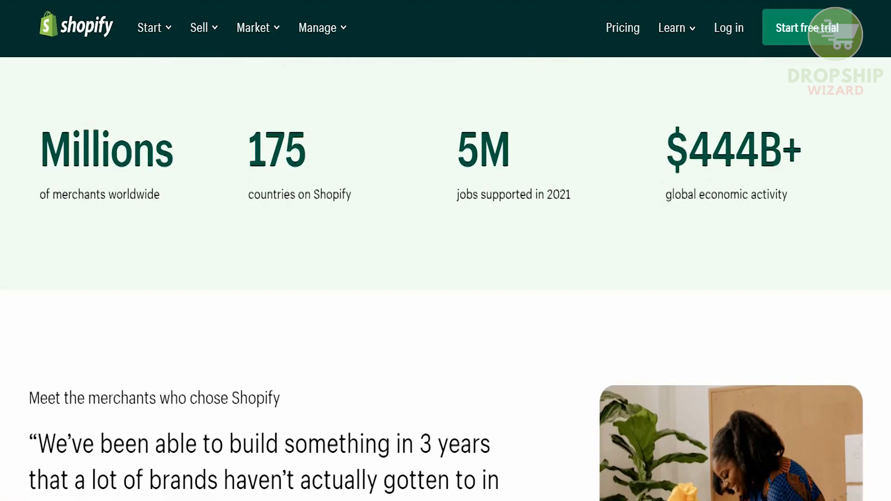
Read the merchant testimonial, the Shopify Editions section and the help resources further down the homepage
{"action": "scroll", "coordinate": [446, 278], "scroll_direction": "down", "scroll_amount": 3}
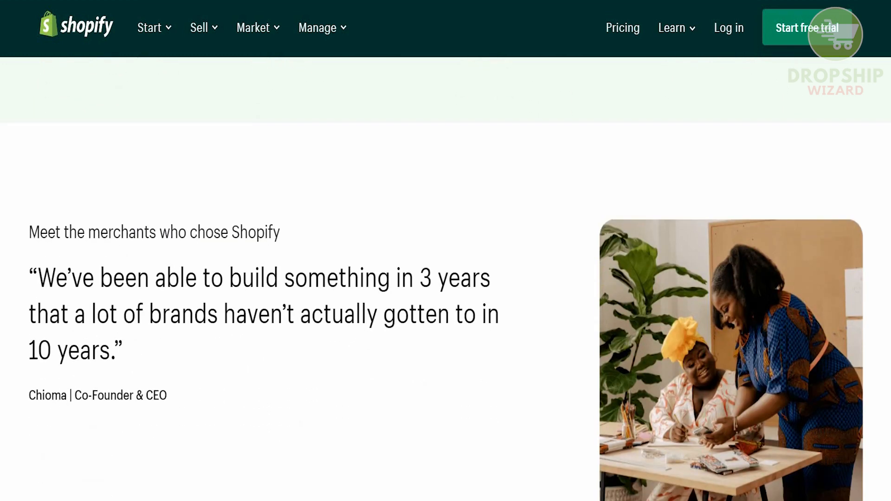
{"action": "scroll", "coordinate": [445, 279], "scroll_direction": "down", "scroll_amount": 1}
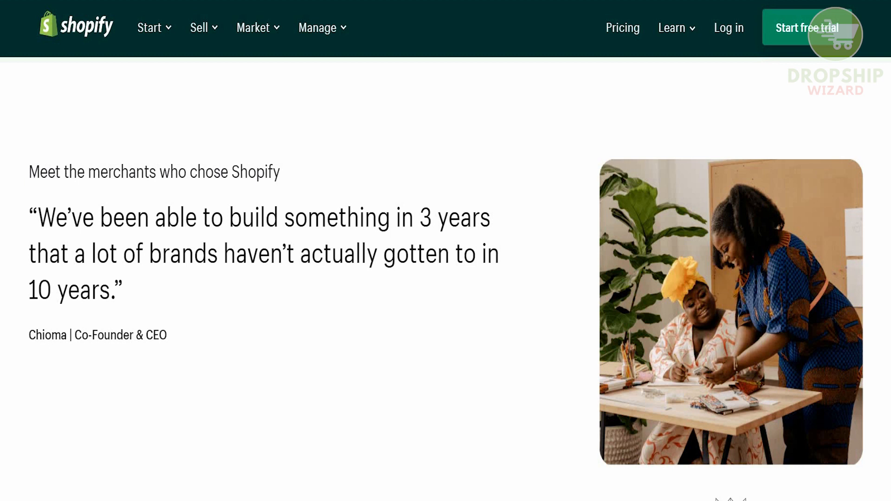
{"action": "scroll", "coordinate": [446, 279], "scroll_direction": "down", "scroll_amount": 4}
{"action": "scroll", "coordinate": [445, 278], "scroll_direction": "down", "scroll_amount": 5}
{"action": "scroll", "coordinate": [445, 279], "scroll_direction": "down", "scroll_amount": 4}
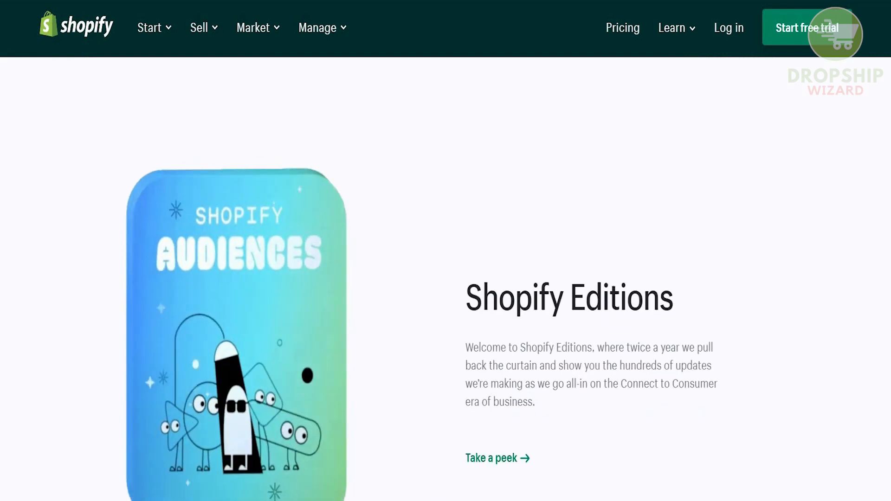
{"action": "scroll", "coordinate": [445, 278], "scroll_direction": "down", "scroll_amount": 3}
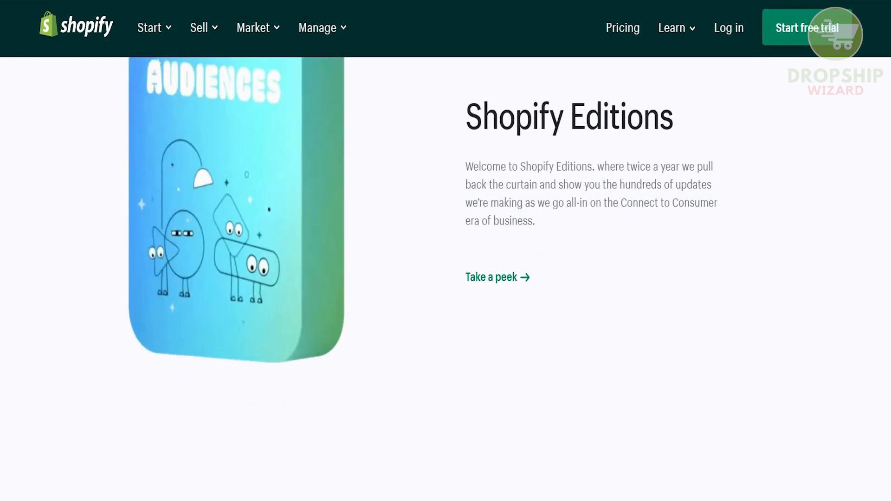
{"action": "scroll", "coordinate": [445, 278], "scroll_direction": "down", "scroll_amount": 6}
{"action": "scroll", "coordinate": [445, 278], "scroll_direction": "down", "scroll_amount": 1}
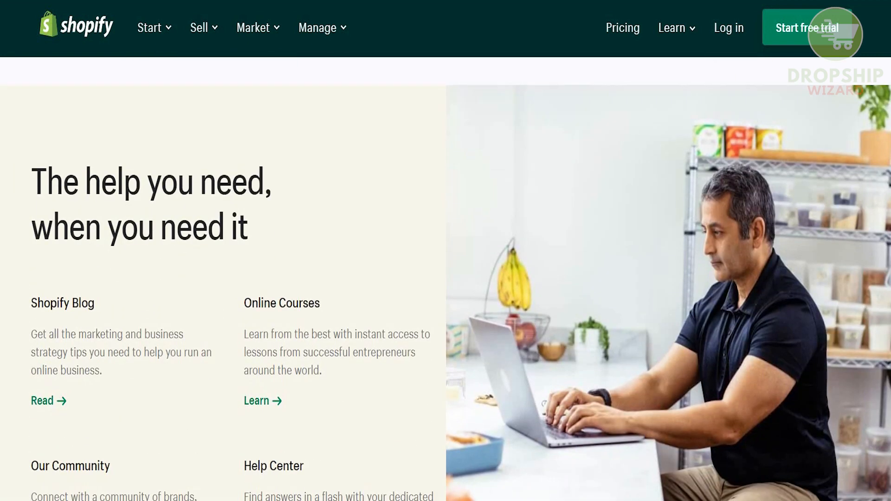
{"action": "scroll", "coordinate": [445, 278], "scroll_direction": "down", "scroll_amount": 1}
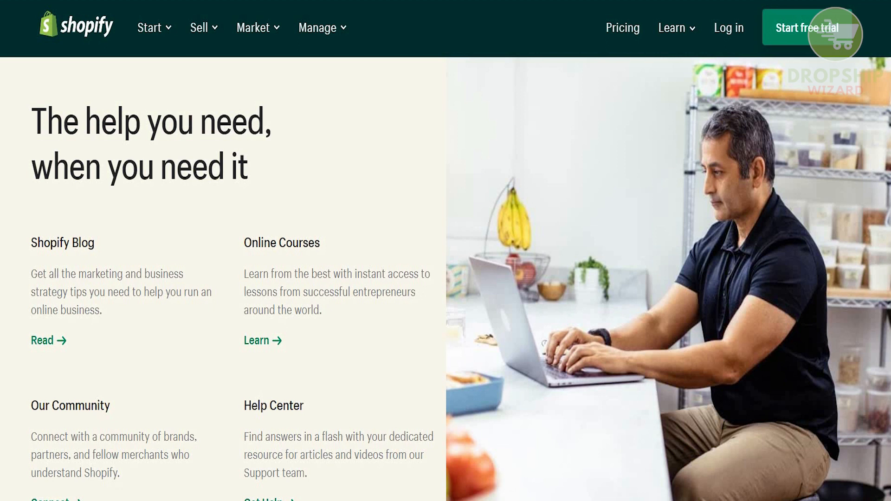
Review the homepage sections again from the help resources back up to the start of the page
{"action": "scroll", "coordinate": [445, 278], "scroll_direction": "up", "scroll_amount": 15}
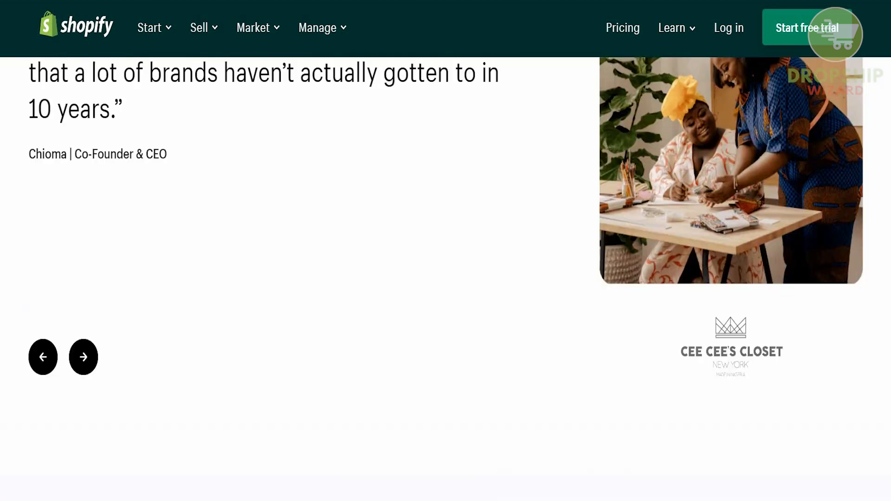
{"action": "scroll", "coordinate": [446, 278], "scroll_direction": "down", "scroll_amount": 1}
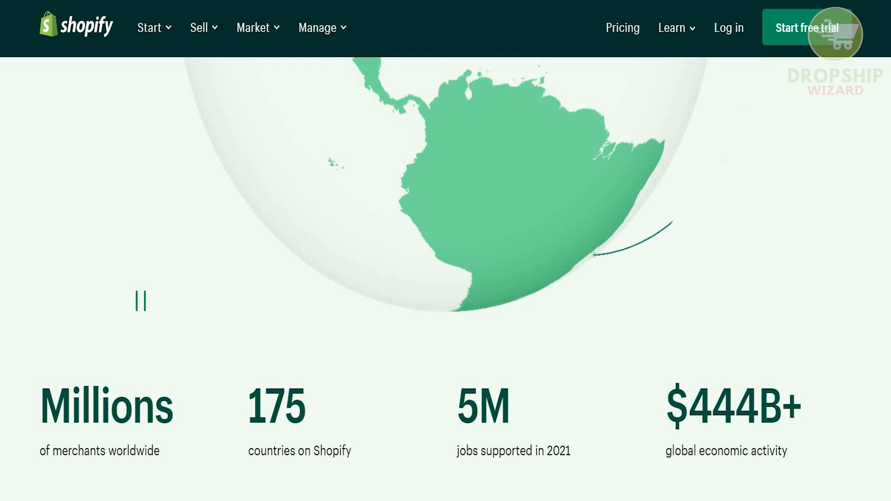
{"action": "scroll", "coordinate": [445, 278], "scroll_direction": "up", "scroll_amount": 20}
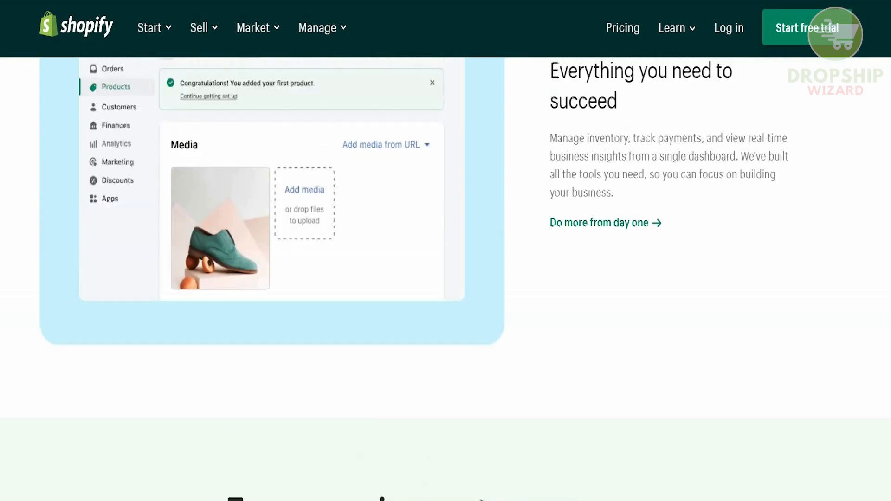
{"action": "scroll", "coordinate": [445, 279], "scroll_direction": "up", "scroll_amount": 12}
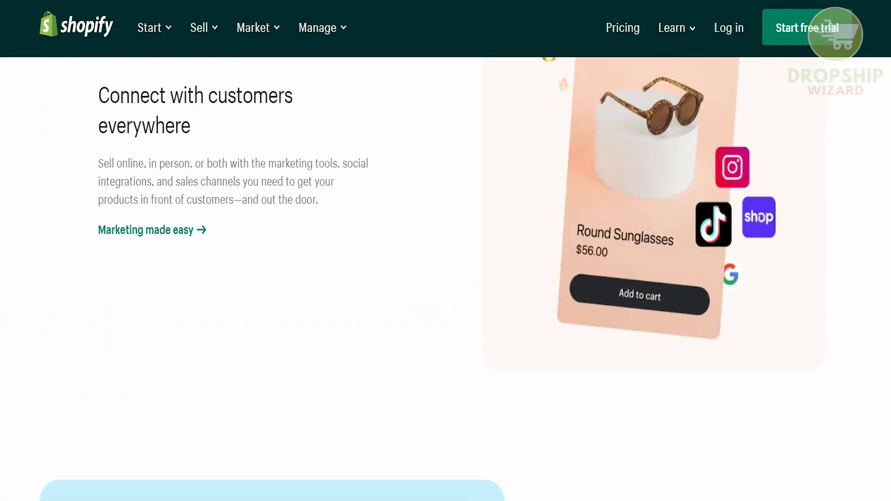
{"action": "scroll", "coordinate": [445, 278], "scroll_direction": "up", "scroll_amount": 10}
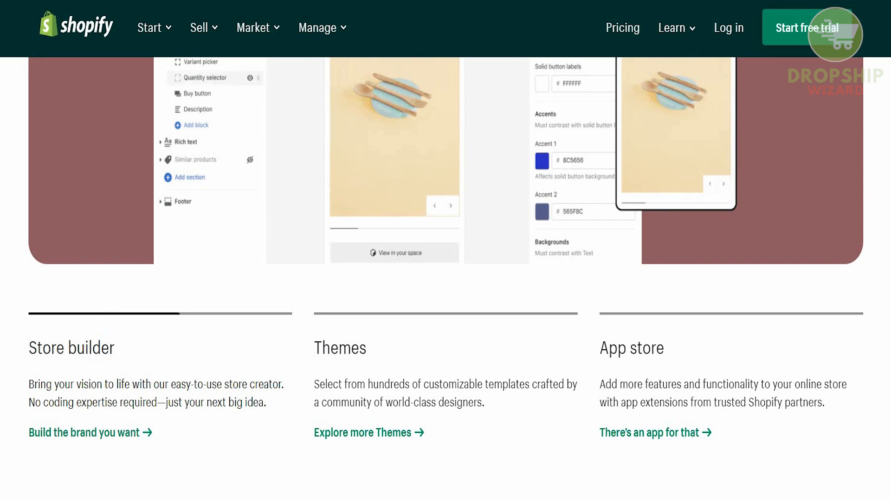
{"action": "scroll", "coordinate": [445, 279], "scroll_direction": "up", "scroll_amount": 15}
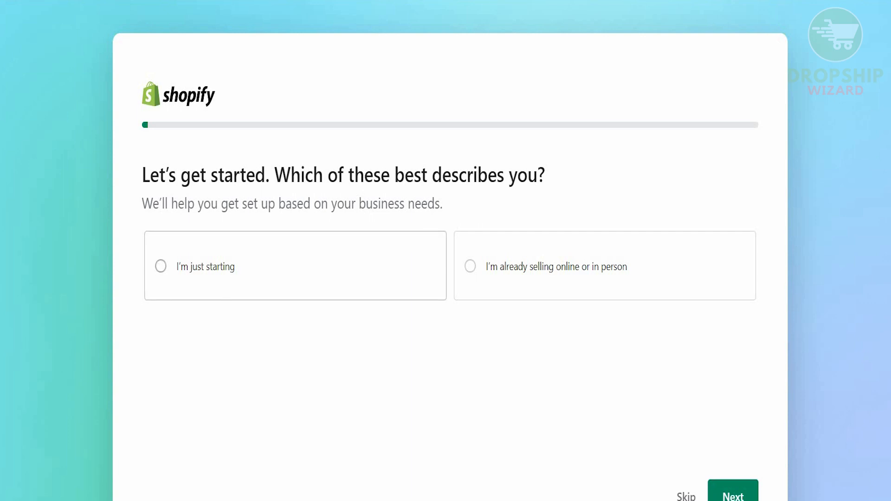
Answer the store setup questions with I'm just starting and An online store, and name the store tenhats23
{"action": "double_click", "coordinate": [220, 266]}
{"action": "left_click", "coordinate": [733, 493]}
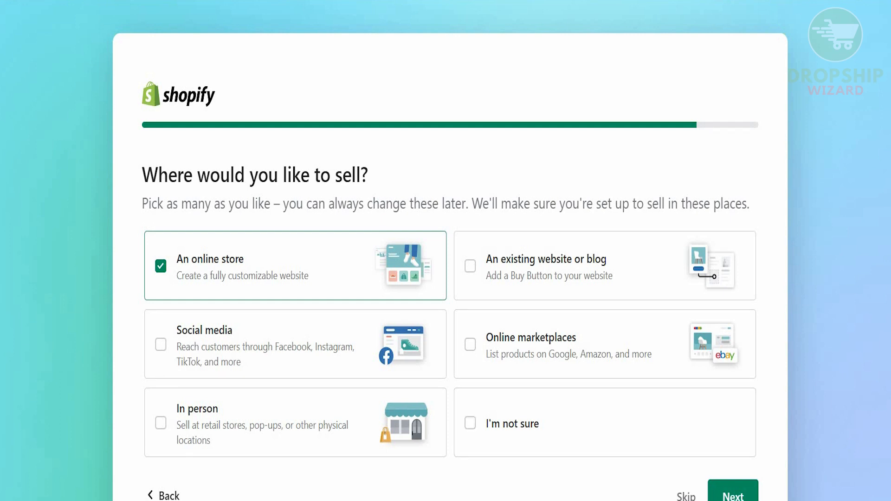
{"action": "left_click", "coordinate": [733, 492]}
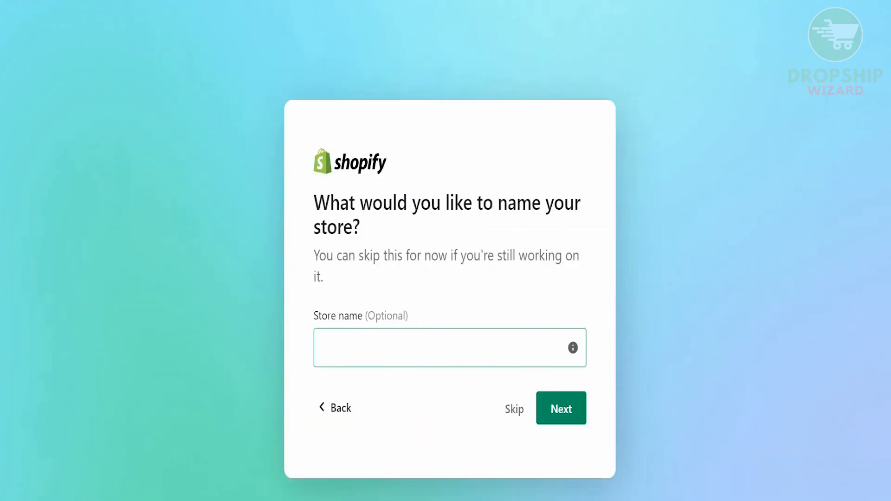
{"action": "left_click", "coordinate": [449, 348]}
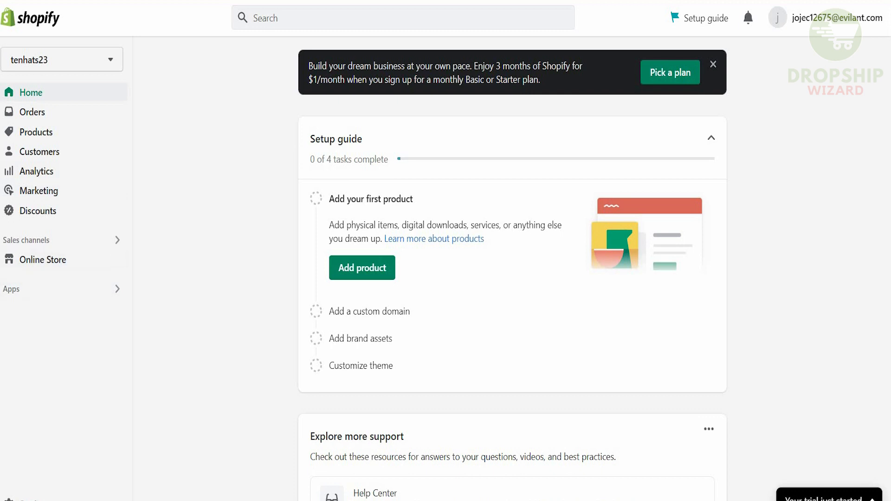
Dismiss the plan offer banner on the store's home page and look through the Explore more support resources
{"action": "scroll", "coordinate": [512, 269], "scroll_direction": "down", "scroll_amount": 1}
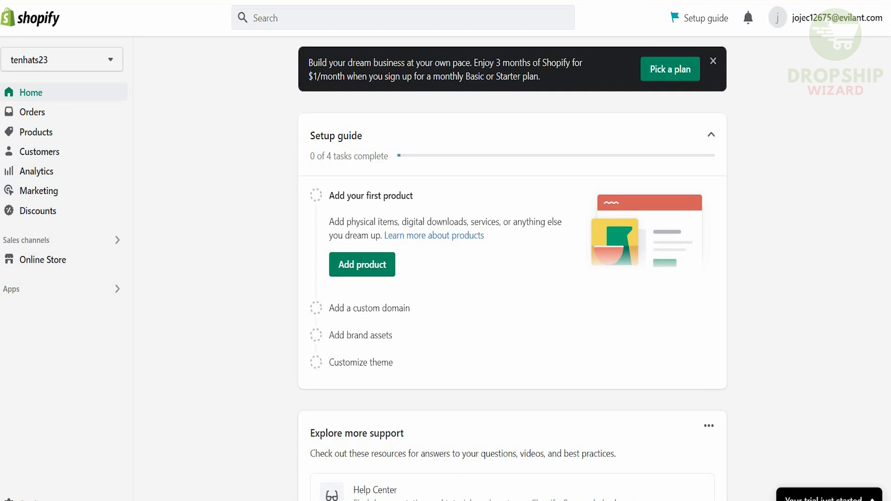
{"action": "scroll", "coordinate": [513, 269], "scroll_direction": "down", "scroll_amount": 3}
{"action": "scroll", "coordinate": [512, 269], "scroll_direction": "up", "scroll_amount": 4}
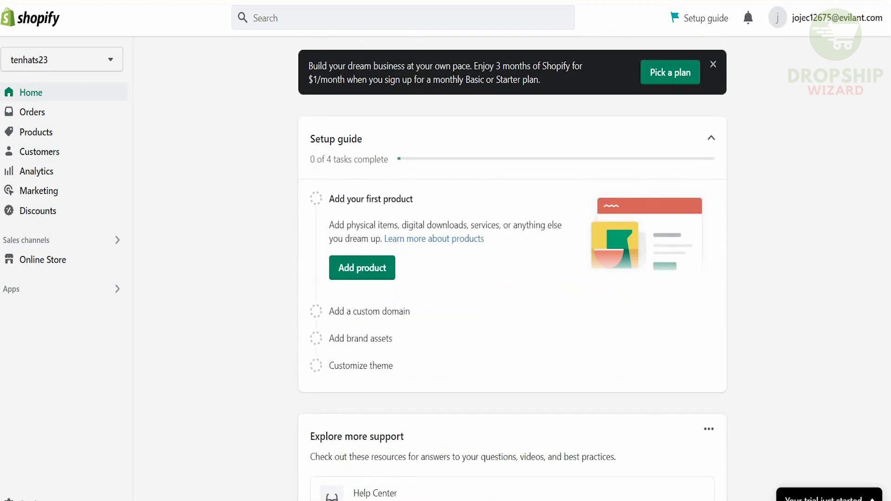
{"action": "left_click", "coordinate": [713, 64]}
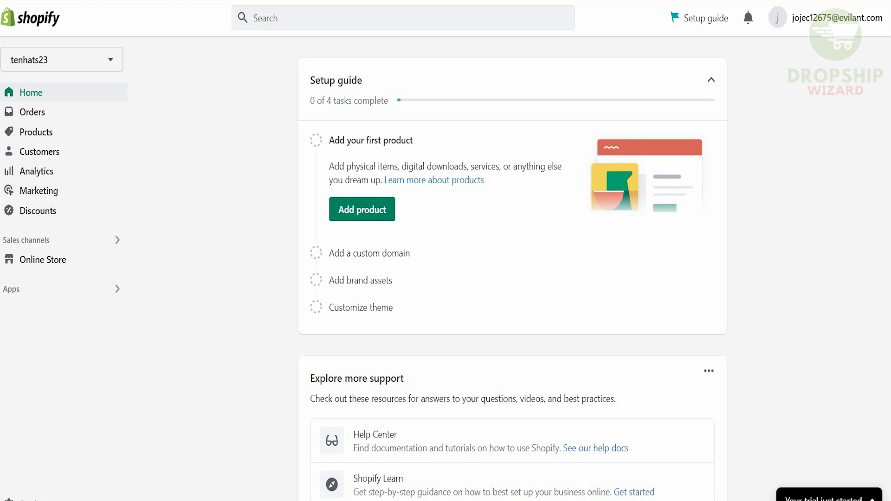
{"action": "scroll", "coordinate": [512, 279], "scroll_direction": "down", "scroll_amount": 5}
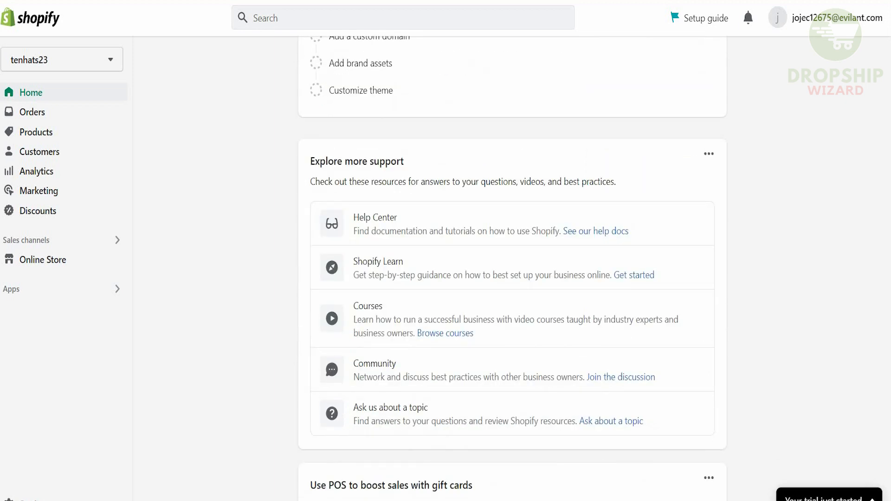
{"action": "scroll", "coordinate": [512, 267], "scroll_direction": "down", "scroll_amount": 1}
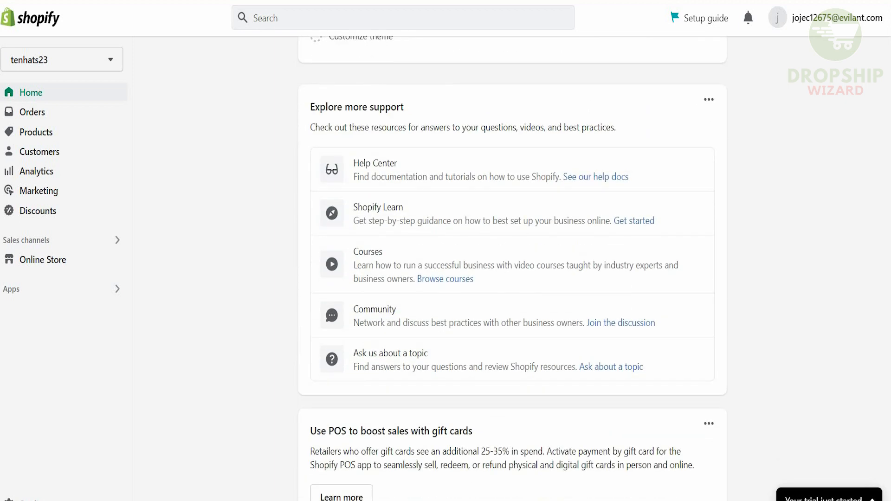
Look through the gift card and email verification cards further down the store's home page
{"action": "scroll", "coordinate": [512, 273], "scroll_direction": "down", "scroll_amount": 3}
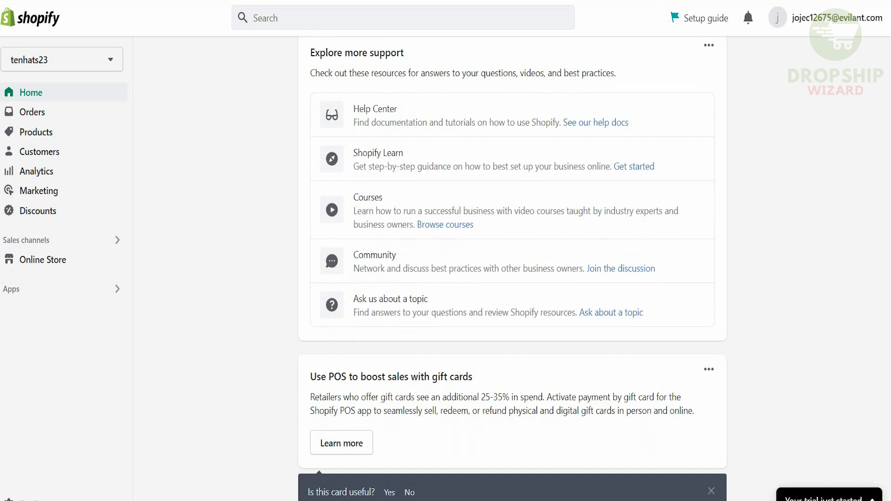
{"action": "scroll", "coordinate": [512, 268], "scroll_direction": "down", "scroll_amount": 1}
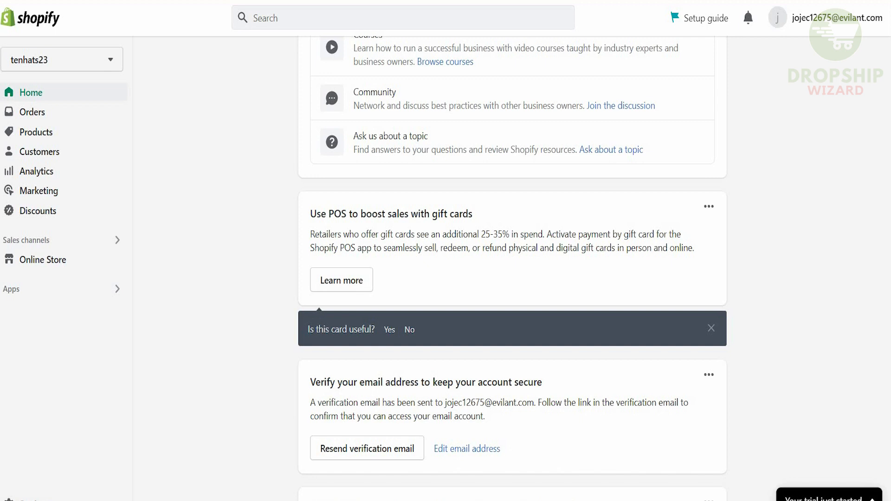
{"action": "scroll", "coordinate": [512, 269], "scroll_direction": "up", "scroll_amount": 3}
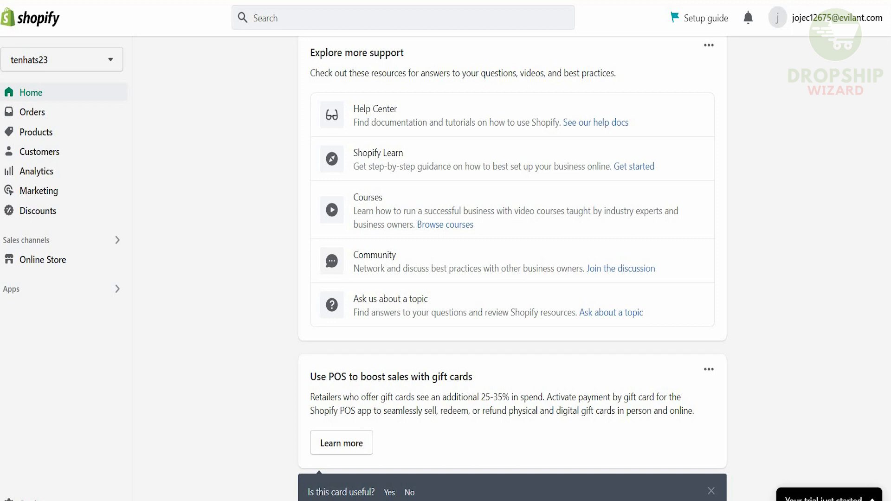
Browse the free themes for the online store and add the Refresh theme to the theme library
{"action": "left_click", "coordinate": [42, 259]}
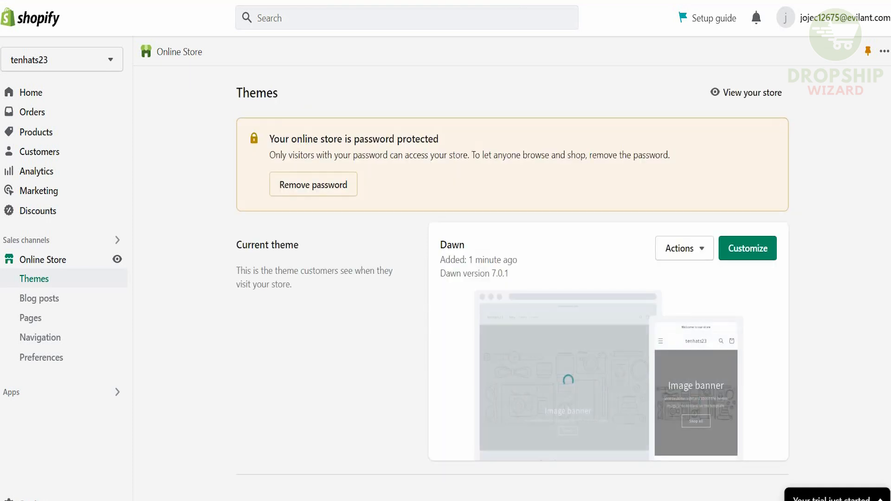
{"action": "scroll", "coordinate": [511, 279], "scroll_direction": "down", "scroll_amount": 8}
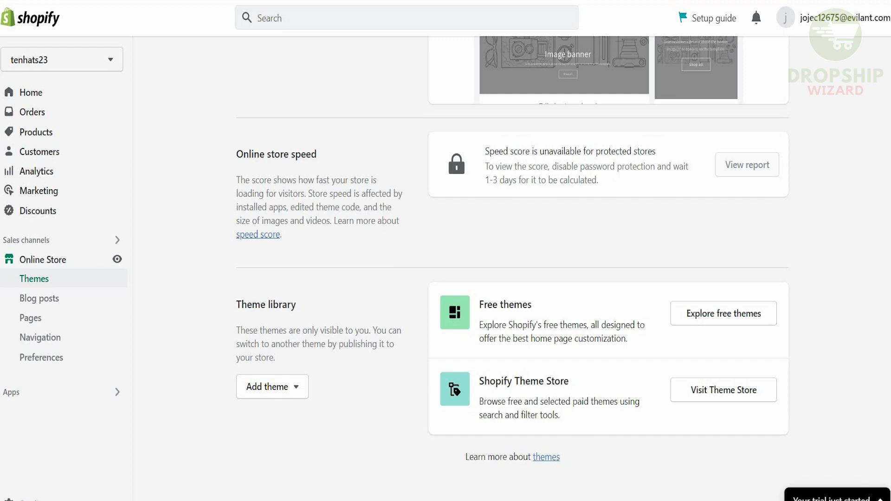
{"action": "left_click", "coordinate": [724, 314]}
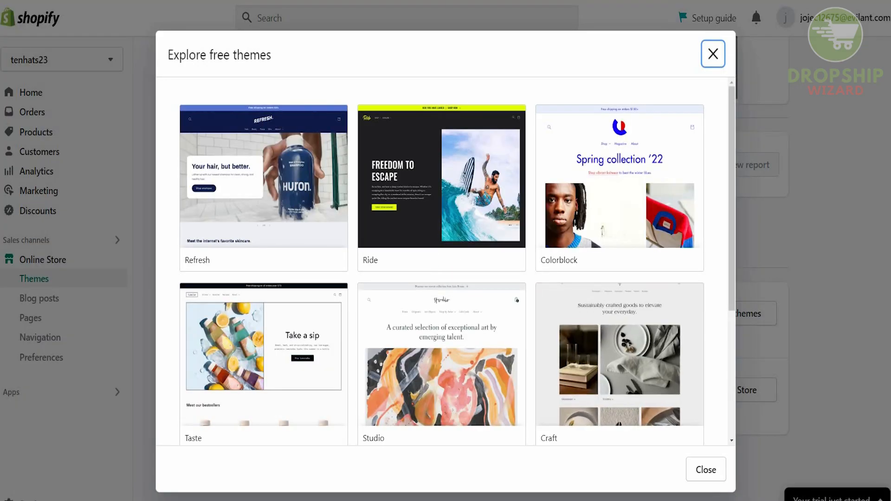
{"action": "scroll", "coordinate": [441, 260], "scroll_direction": "down", "scroll_amount": 4}
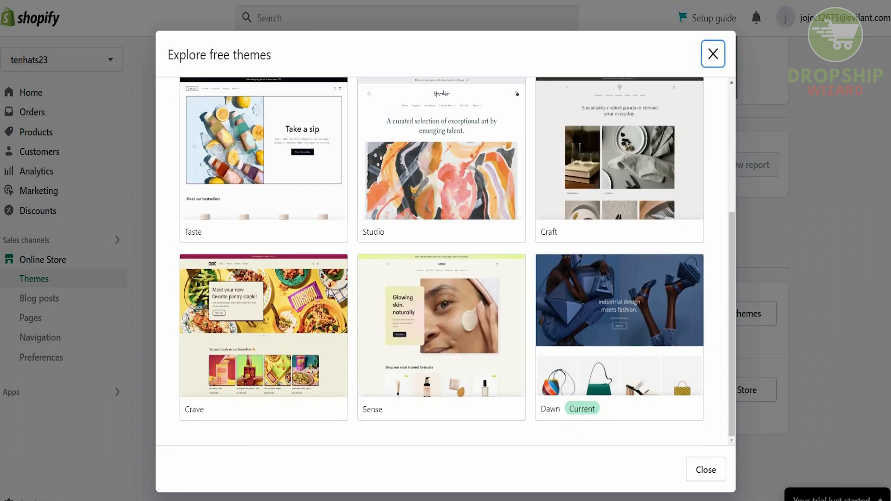
{"action": "scroll", "coordinate": [440, 260], "scroll_direction": "up", "scroll_amount": 5}
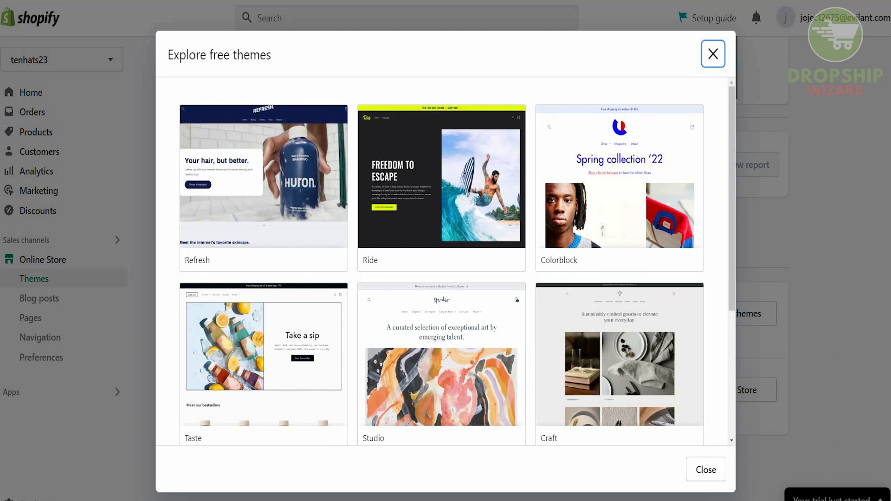
{"action": "left_click", "coordinate": [263, 188]}
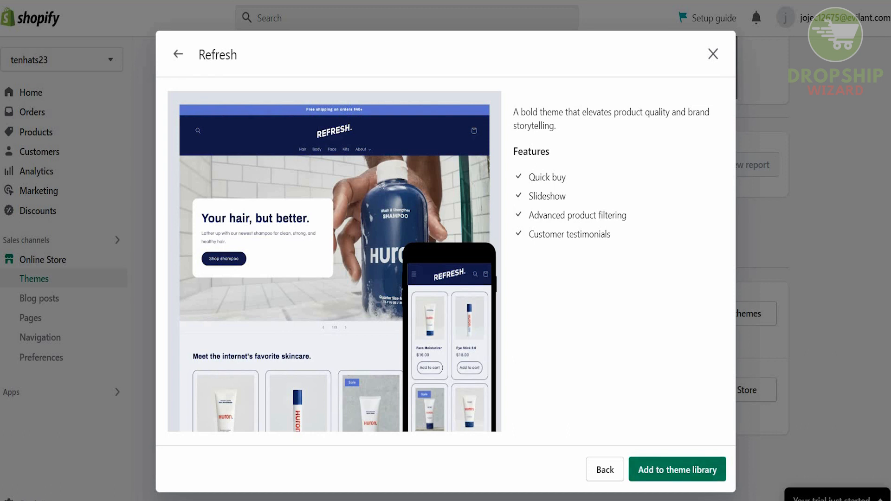
{"action": "left_click", "coordinate": [677, 470]}
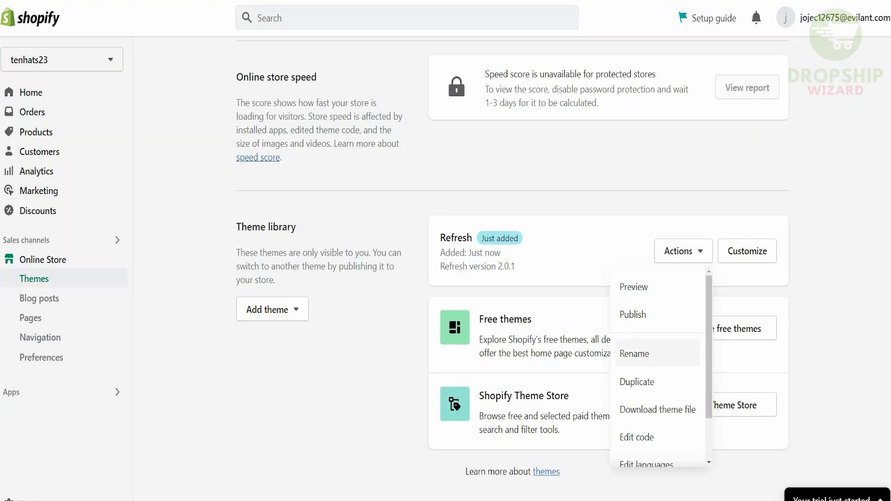
Check the actions available for the Refresh theme and preview its storefront sections
{"action": "scroll", "coordinate": [657, 408], "scroll_direction": "down", "scroll_amount": 2}
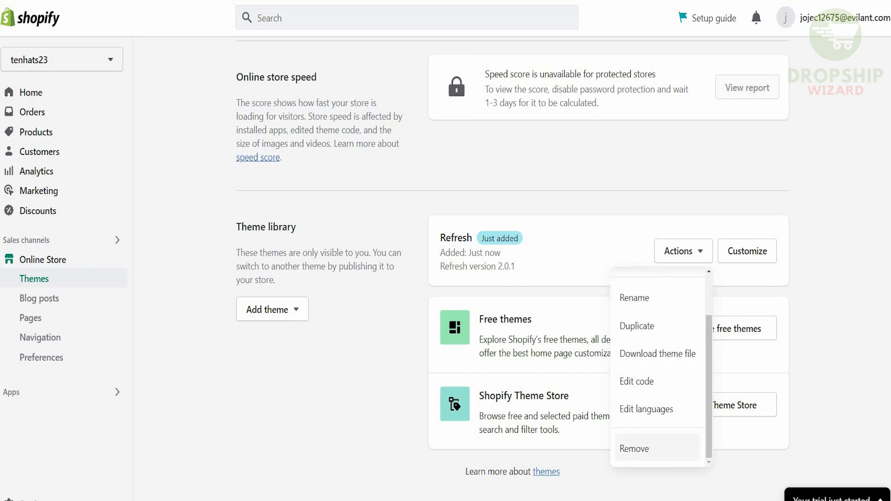
{"action": "scroll", "coordinate": [658, 417], "scroll_direction": "up", "scroll_amount": 2}
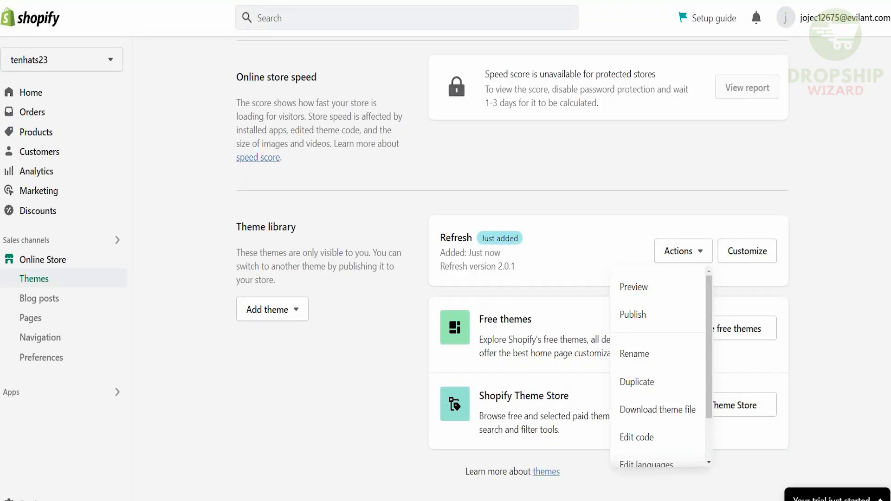
{"action": "left_click", "coordinate": [634, 286]}
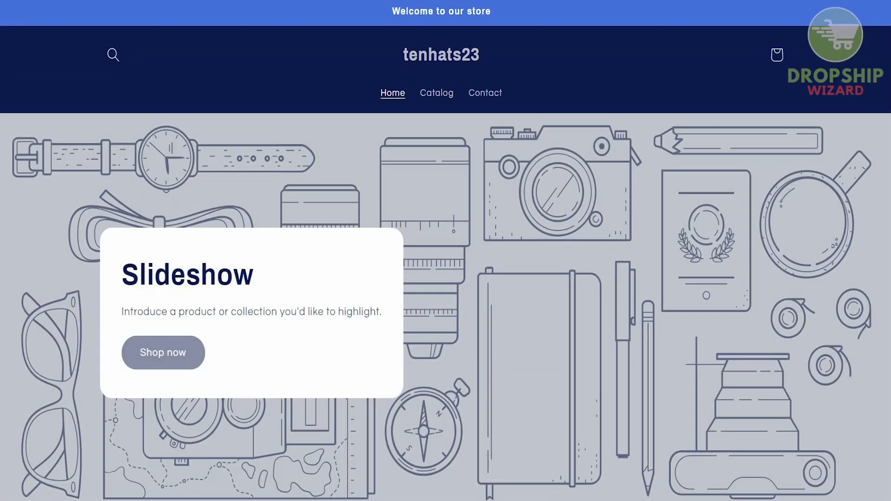
{"action": "scroll", "coordinate": [446, 251], "scroll_direction": "down", "scroll_amount": 15}
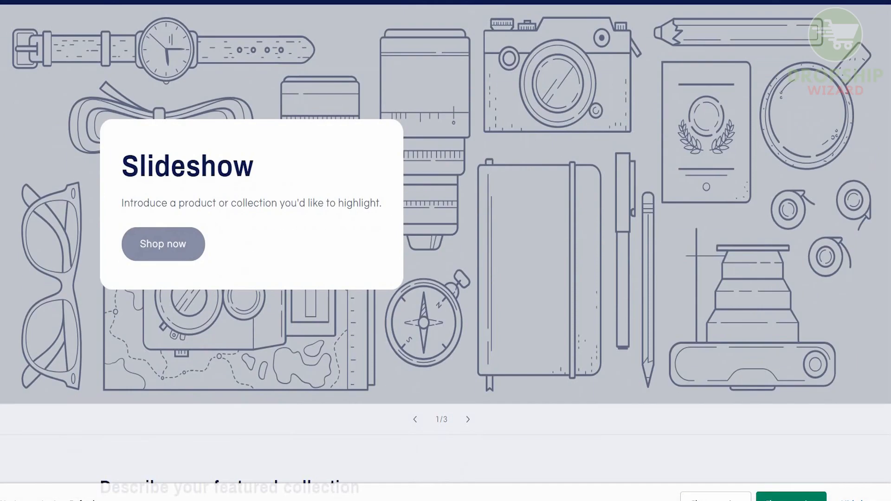
{"action": "scroll", "coordinate": [446, 251], "scroll_direction": "down", "scroll_amount": 3}
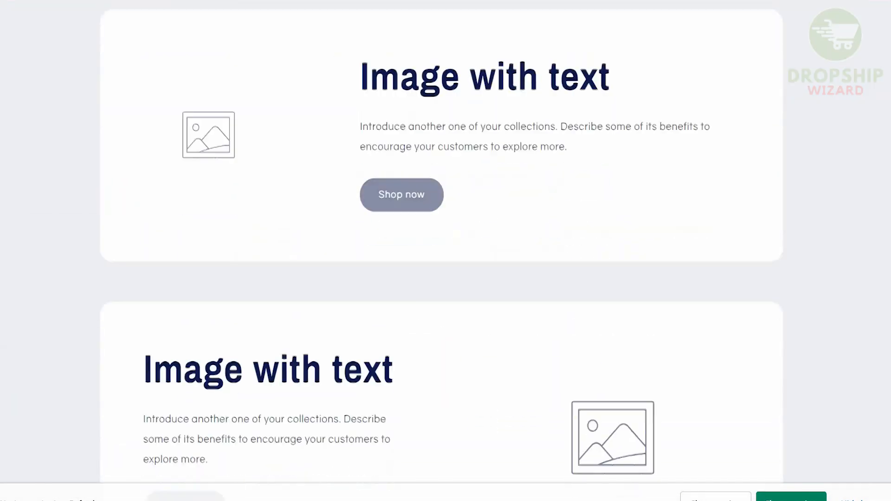
{"action": "scroll", "coordinate": [445, 250], "scroll_direction": "up", "scroll_amount": 12}
{"action": "scroll", "coordinate": [445, 250], "scroll_direction": "up", "scroll_amount": 12}
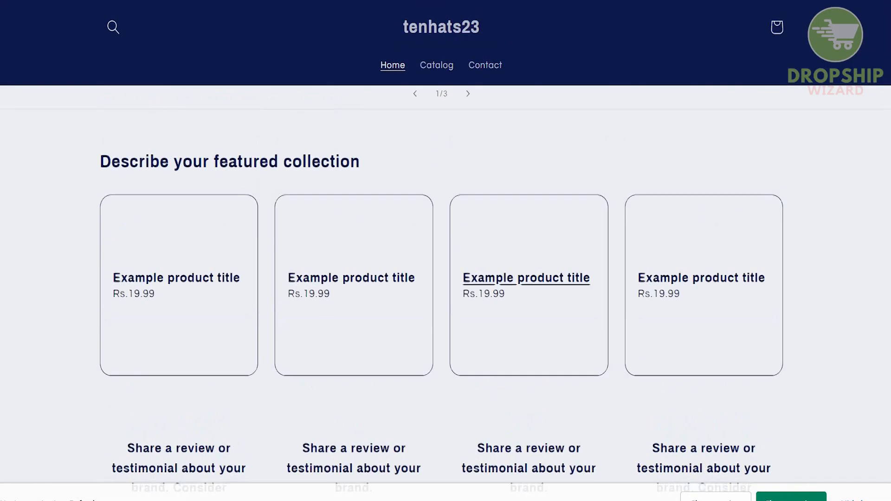
{"action": "scroll", "coordinate": [445, 250], "scroll_direction": "up", "scroll_amount": 1}
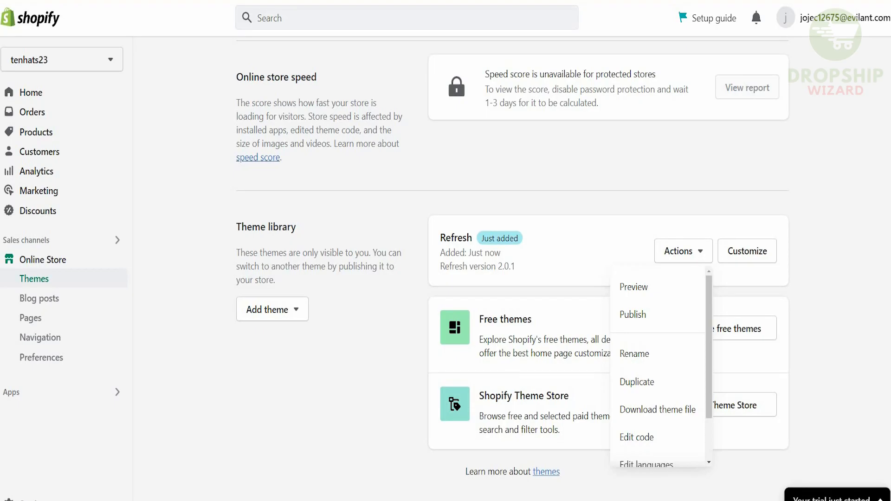
{"action": "key", "text": "Escape"}
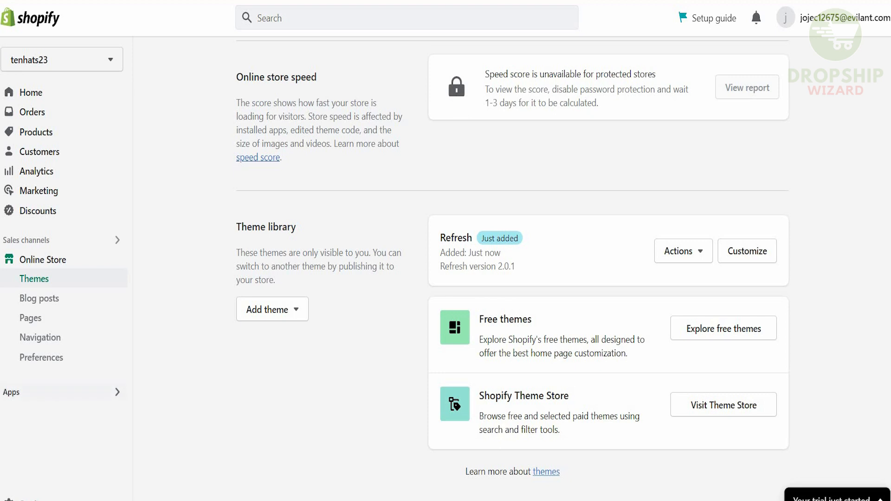
Look through the recommended apps for the store and continue to the Shopify App Store
{"action": "left_click", "coordinate": [11, 392]}
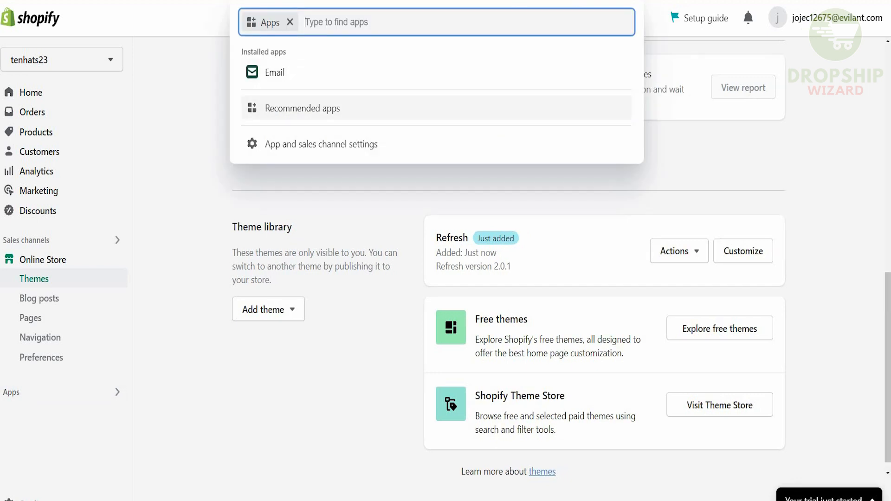
{"action": "left_click", "coordinate": [302, 108]}
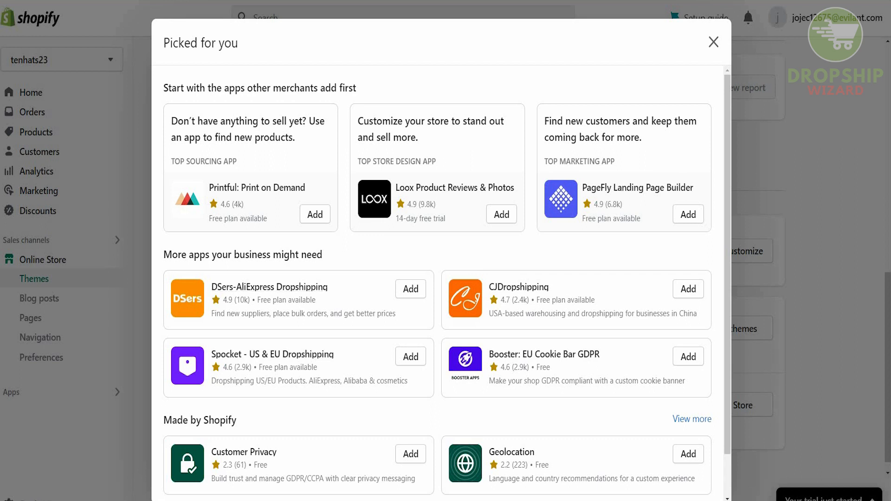
{"action": "scroll", "coordinate": [269, 287], "scroll_direction": "down", "scroll_amount": 1}
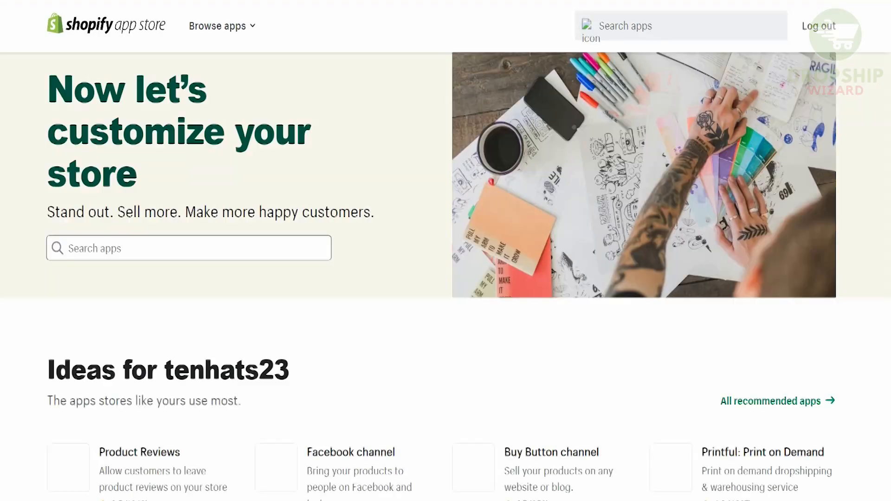
Search the app store for "desers" and add the DSers-AliExpress Dropshipping app to the store
{"action": "left_click", "coordinate": [188, 227]}
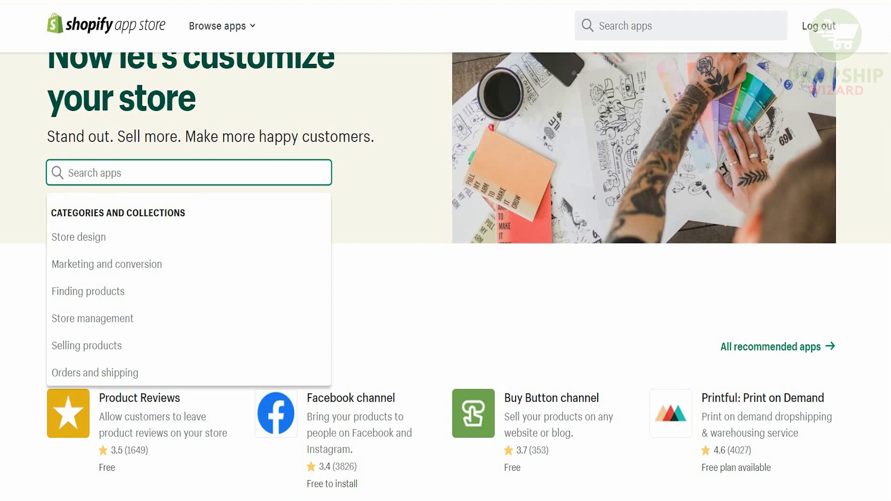
{"action": "type", "text": "obe"}
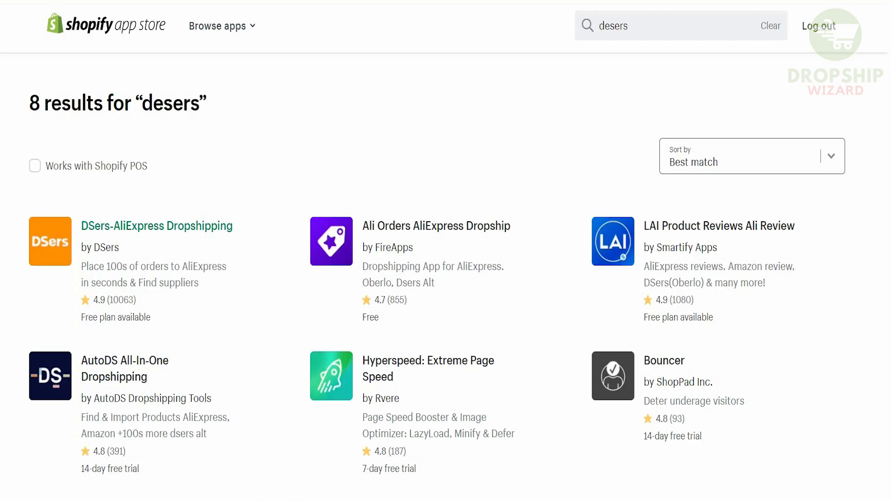
{"action": "left_click", "coordinate": [157, 226]}
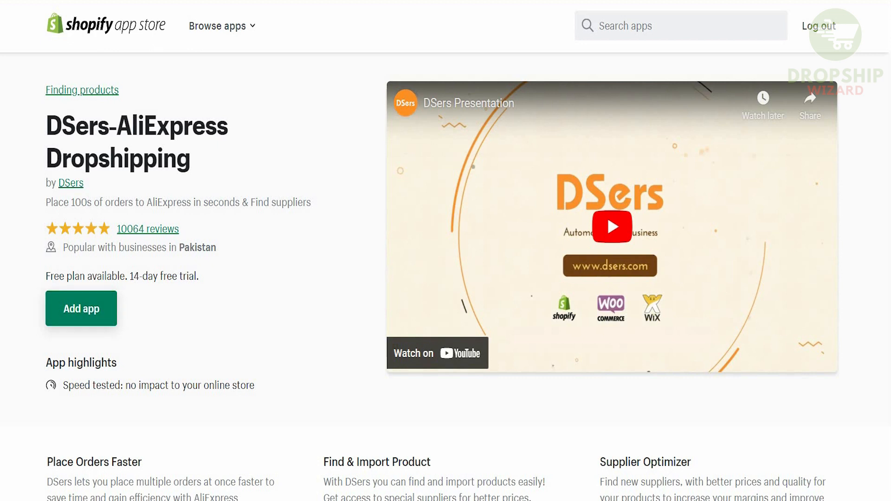
{"action": "left_click", "coordinate": [81, 309]}
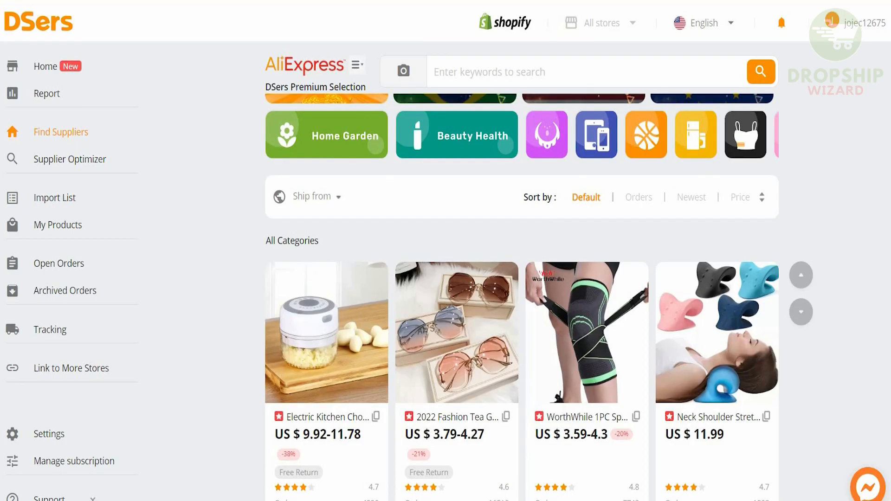
Browse the AliExpress products in DSers' supplier finder and open the Galaxy Star Projector astronaut lamp listing
{"action": "scroll", "coordinate": [522, 296], "scroll_direction": "down", "scroll_amount": 2}
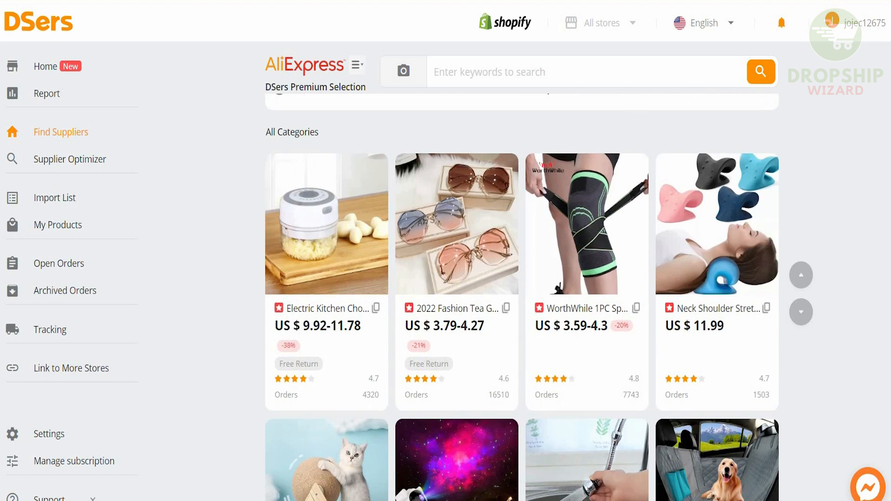
{"action": "scroll", "coordinate": [522, 297], "scroll_direction": "down", "scroll_amount": 1}
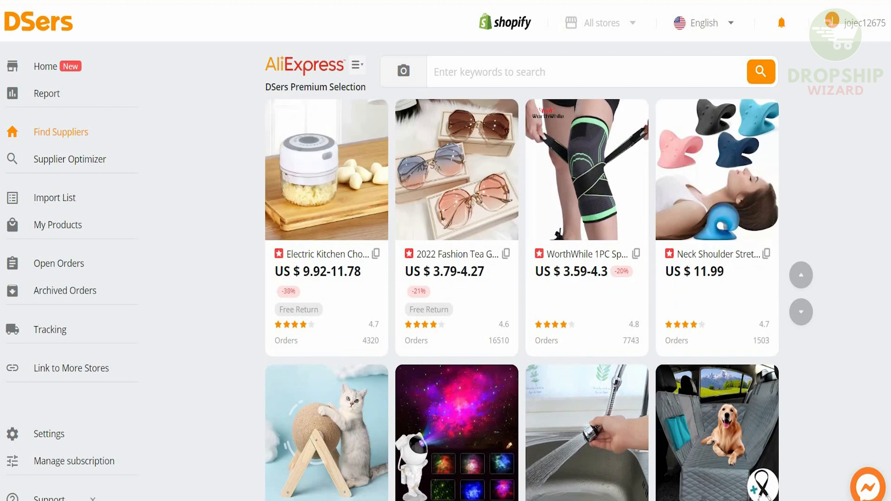
{"action": "scroll", "coordinate": [522, 297], "scroll_direction": "down", "scroll_amount": 2}
{"action": "scroll", "coordinate": [457, 296], "scroll_direction": "down", "scroll_amount": 2}
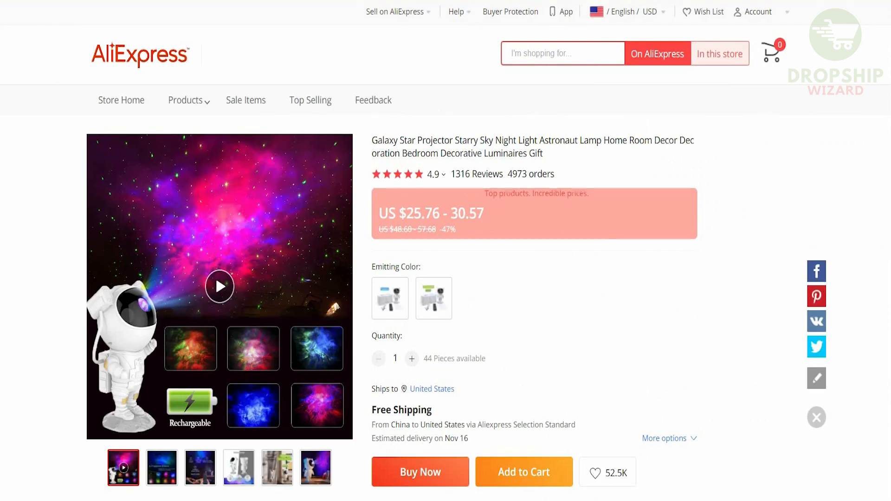
Review the Galaxy Star Projector's price, shipping and description on AliExpress, and return to its card in the DSers product list
{"action": "scroll", "coordinate": [445, 278], "scroll_direction": "down", "scroll_amount": 1}
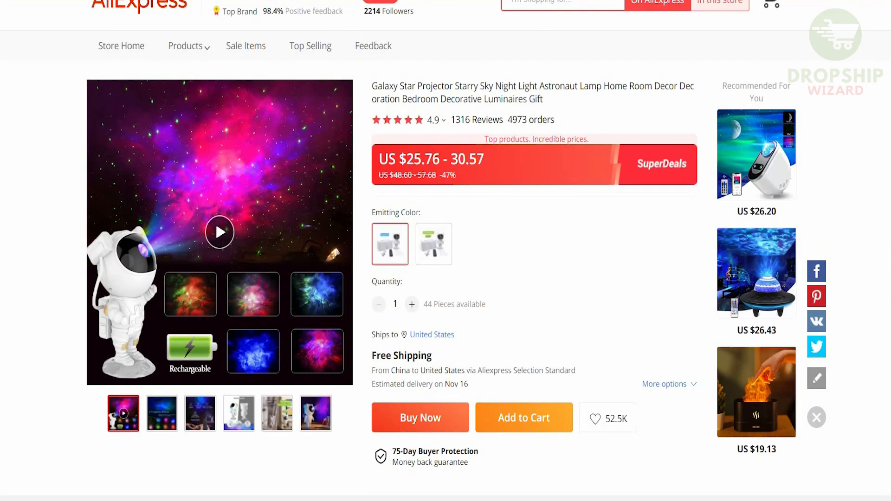
{"action": "key", "text": "F5"}
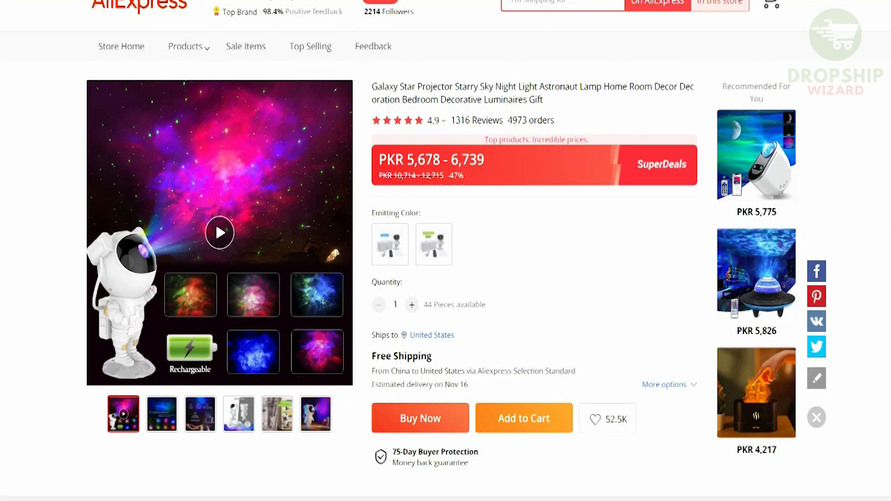
{"action": "scroll", "coordinate": [445, 278], "scroll_direction": "up", "scroll_amount": 1}
{"action": "scroll", "coordinate": [446, 251], "scroll_direction": "down", "scroll_amount": 5}
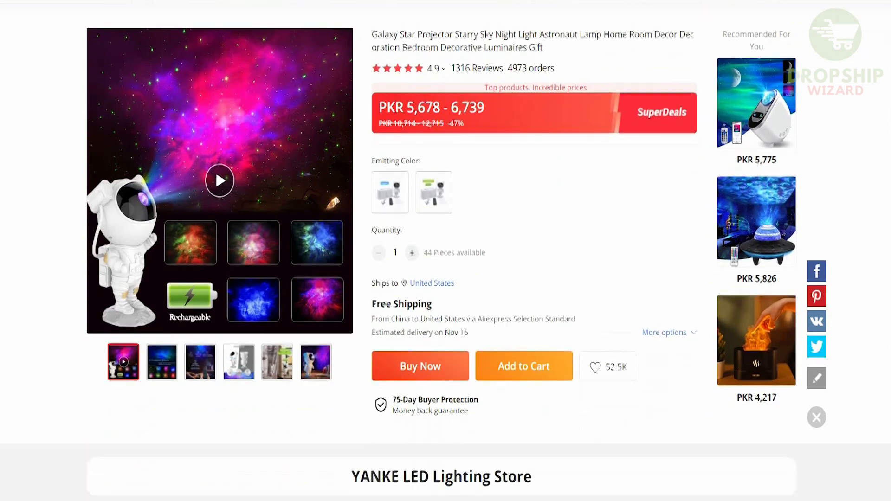
{"action": "scroll", "coordinate": [445, 251], "scroll_direction": "down", "scroll_amount": 6}
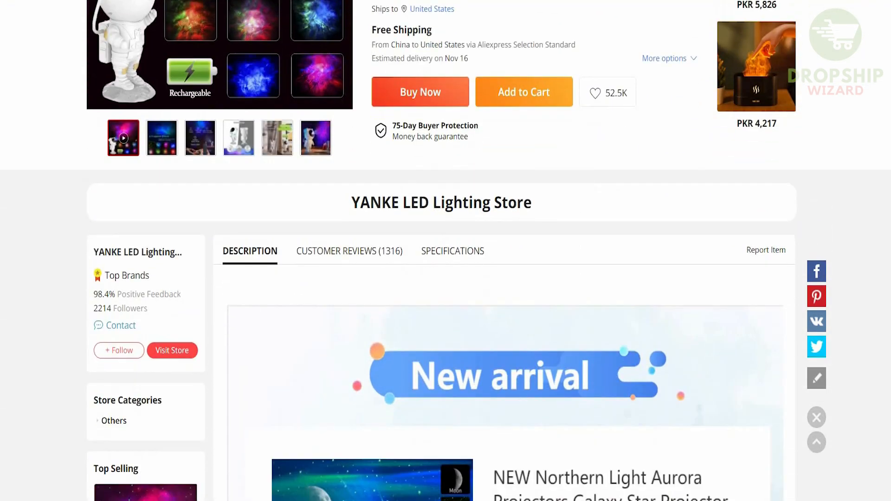
{"action": "scroll", "coordinate": [445, 251], "scroll_direction": "down", "scroll_amount": 5}
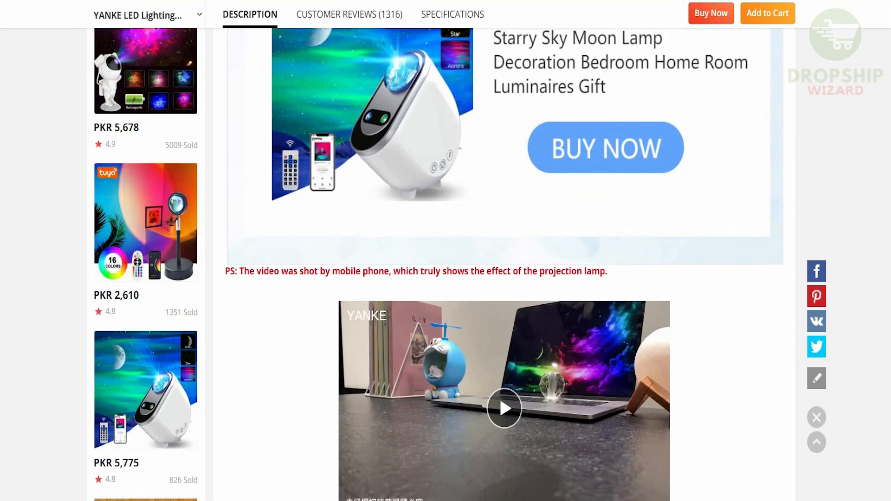
{"action": "scroll", "coordinate": [445, 251], "scroll_direction": "down", "scroll_amount": 5}
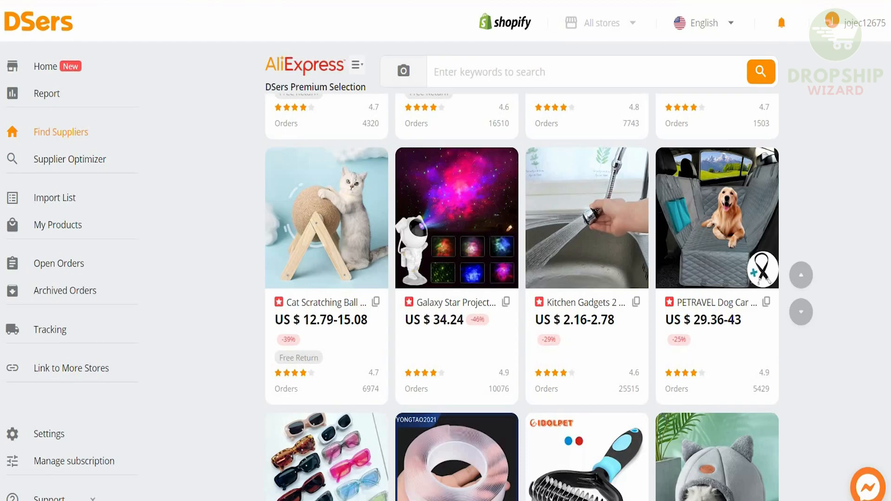
{"action": "mouse_move", "coordinate": [464, 288]}
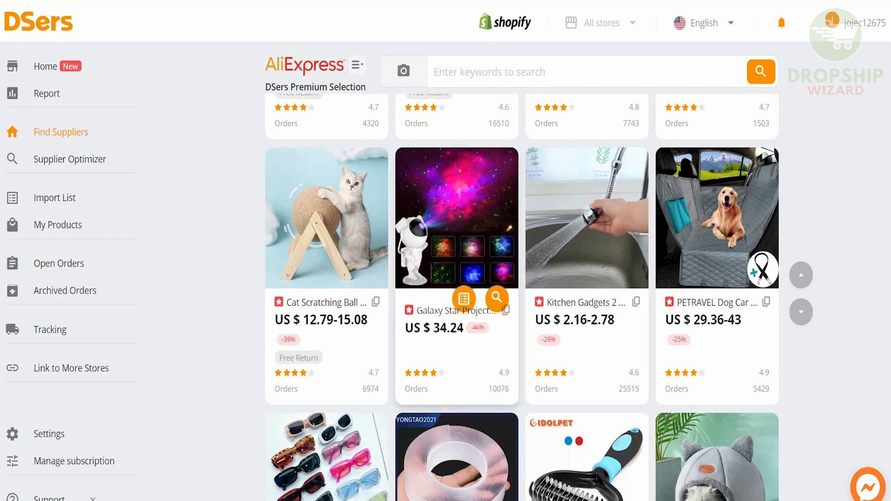
Add the Galaxy Star Projector to the DSers import list and go to that list to check its product card
{"action": "left_click", "coordinate": [463, 289]}
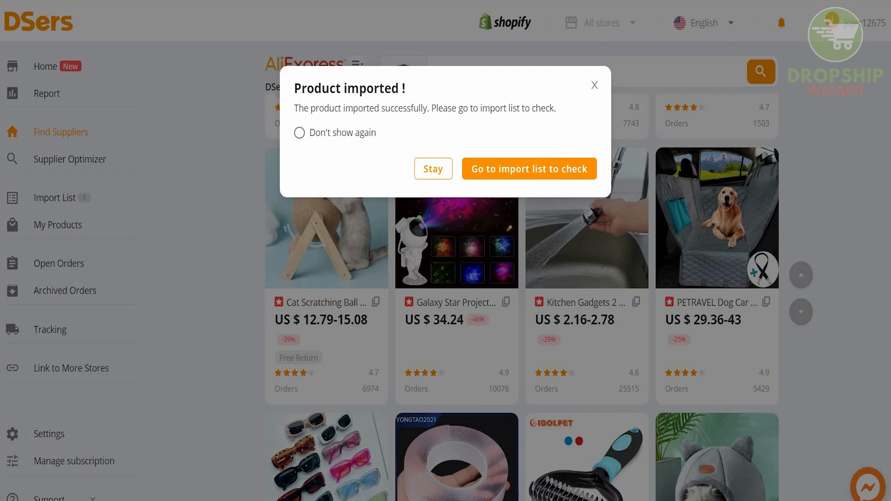
{"action": "left_click", "coordinate": [529, 169]}
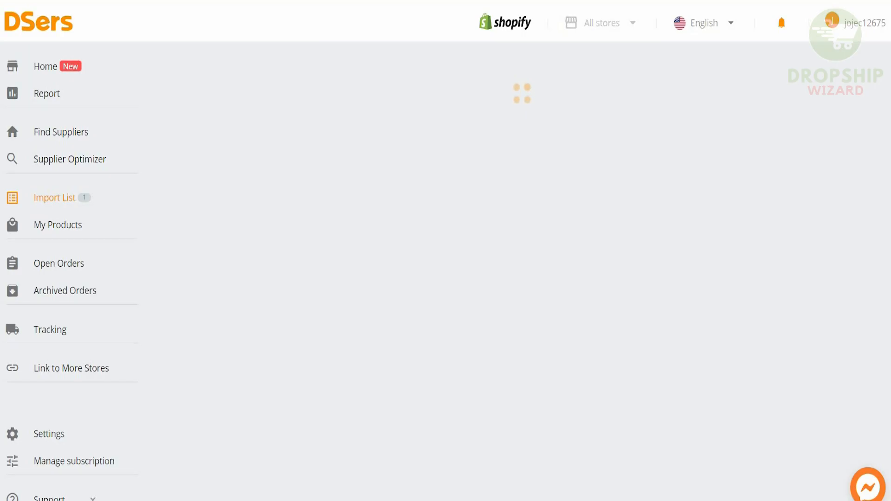
{"action": "left_click", "coordinate": [370, 357]}
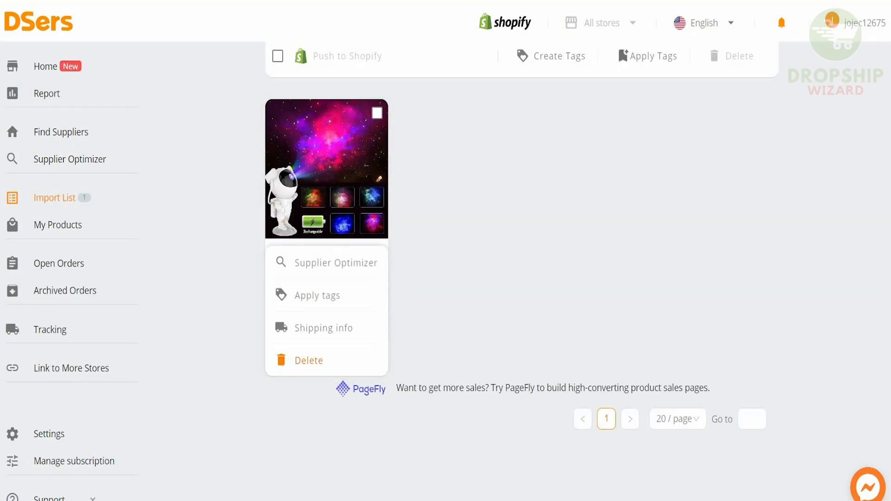
{"action": "scroll", "coordinate": [522, 270], "scroll_direction": "up", "scroll_amount": 1}
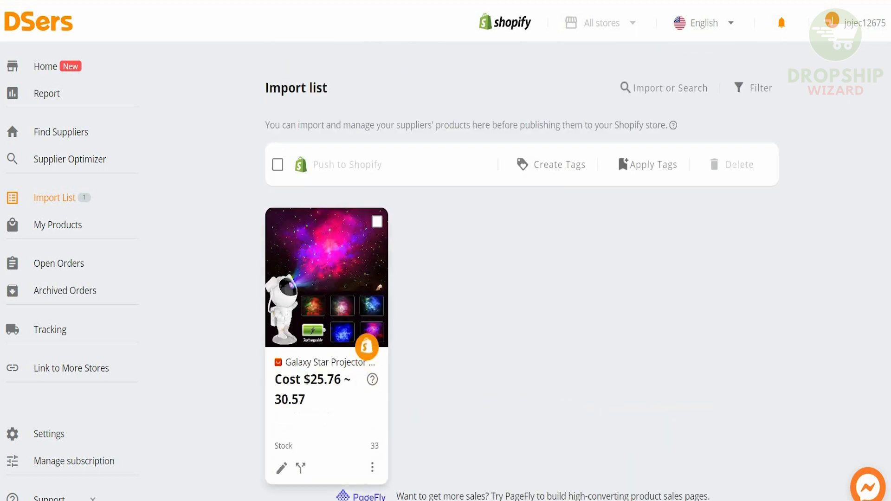
Push the Galaxy Star Projector to the tenhats23 Shopify store, enabling continued selling when out of stock and publishing to the Online Store
{"action": "left_click", "coordinate": [376, 221]}
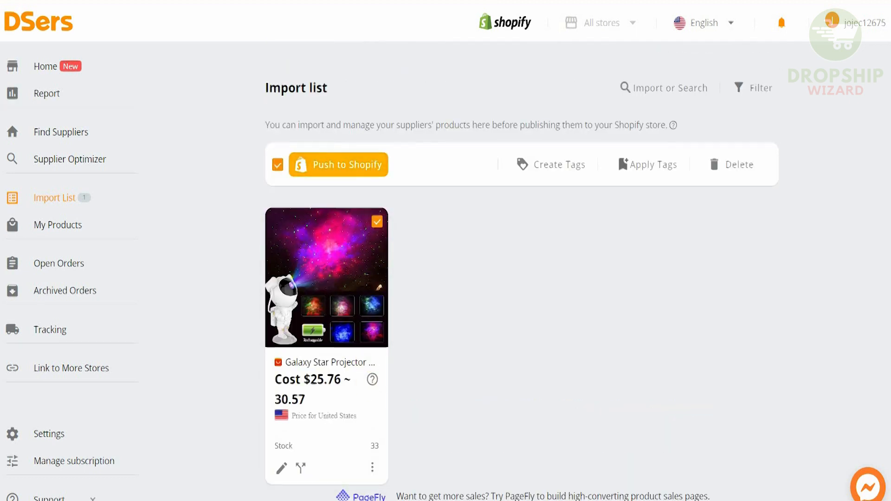
{"action": "left_click", "coordinate": [337, 165]}
{"action": "scroll", "coordinate": [211, 265], "scroll_direction": "down", "scroll_amount": 1}
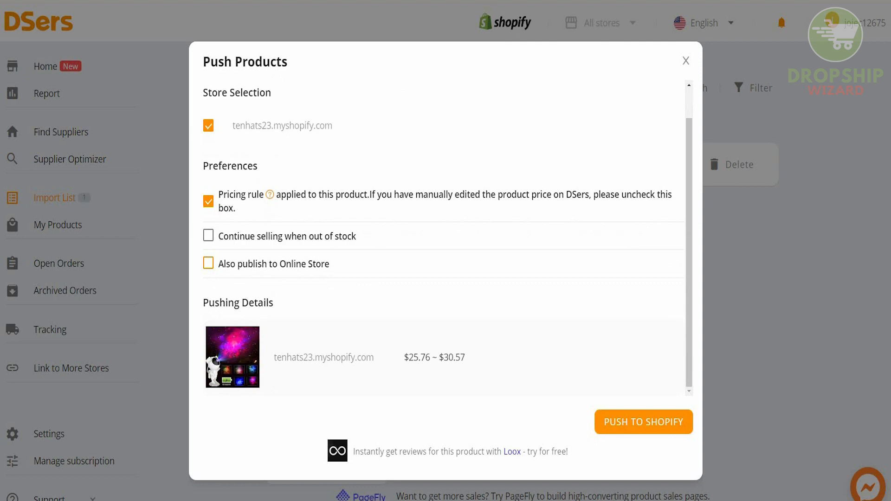
{"action": "left_click", "coordinate": [208, 236]}
{"action": "left_click", "coordinate": [209, 264]}
{"action": "scroll", "coordinate": [211, 265], "scroll_direction": "up", "scroll_amount": 1}
{"action": "scroll", "coordinate": [211, 265], "scroll_direction": "down", "scroll_amount": 1}
{"action": "left_click", "coordinate": [644, 422]}
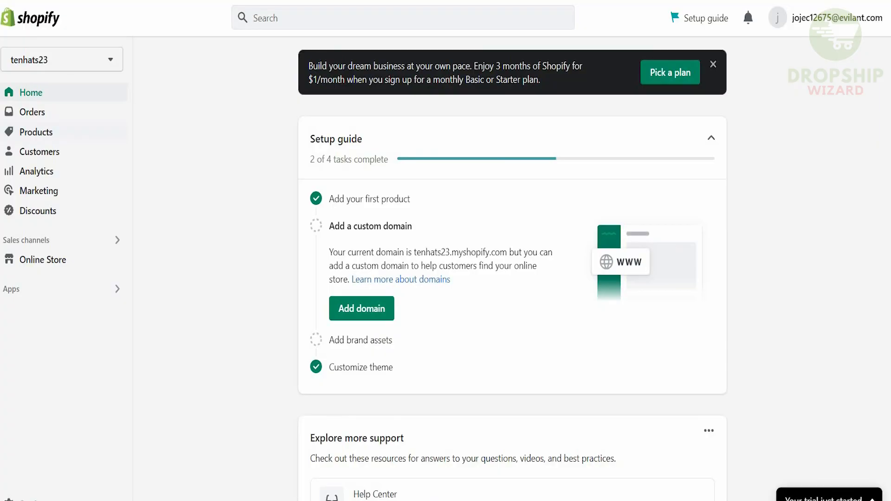
Preview the Galaxy Star Projector from the Shopify product list on the Online Store and review its images, variants and specifications
{"action": "left_click", "coordinate": [36, 131]}
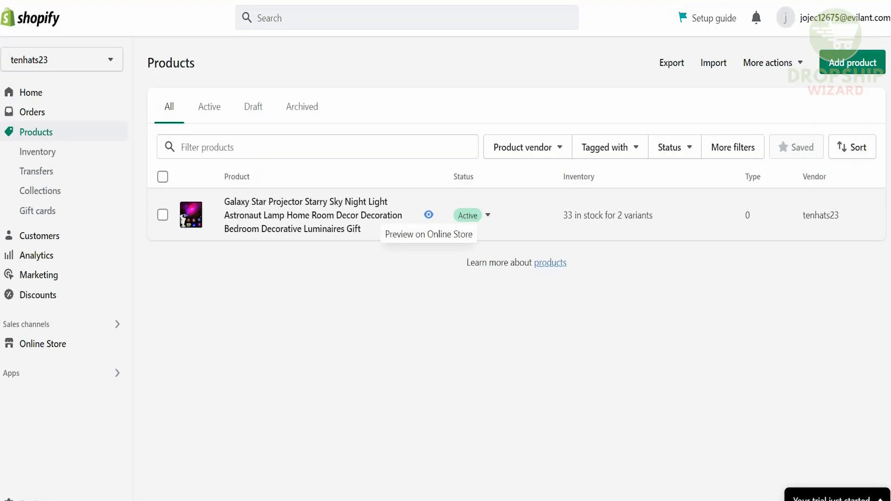
{"action": "left_click", "coordinate": [428, 214]}
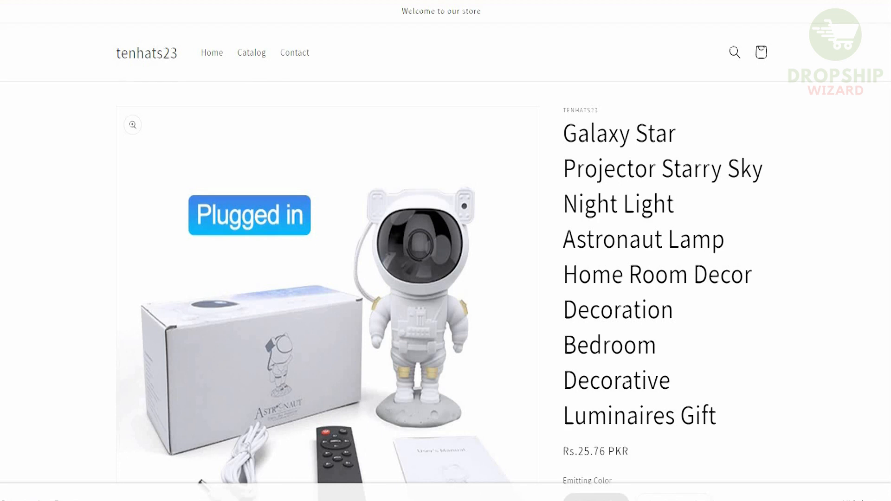
{"action": "scroll", "coordinate": [446, 251], "scroll_direction": "down", "scroll_amount": 5}
{"action": "scroll", "coordinate": [441, 251], "scroll_direction": "down", "scroll_amount": 7}
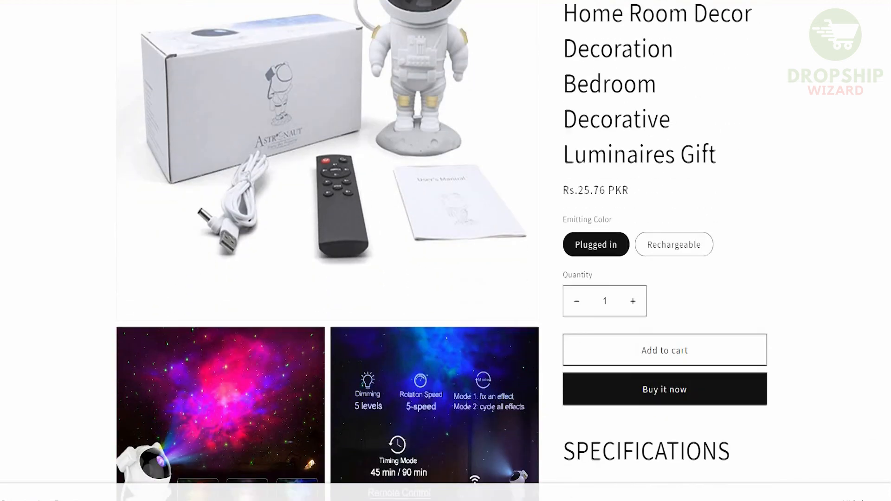
{"action": "scroll", "coordinate": [442, 251], "scroll_direction": "down", "scroll_amount": 10}
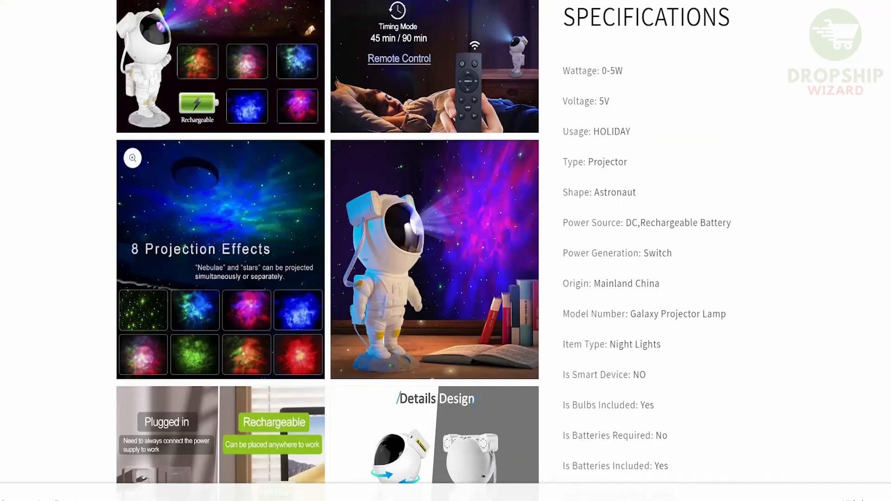
{"action": "scroll", "coordinate": [442, 251], "scroll_direction": "down", "scroll_amount": 4}
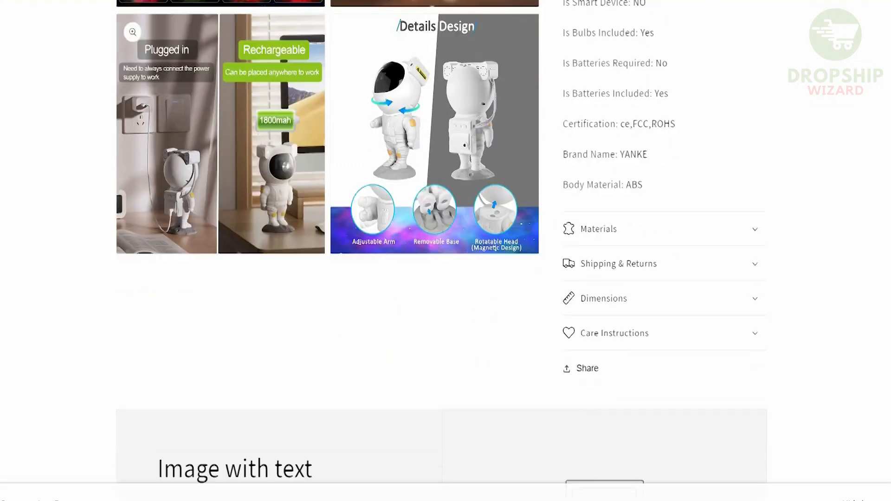
{"action": "scroll", "coordinate": [442, 251], "scroll_direction": "up", "scroll_amount": 6}
{"action": "scroll", "coordinate": [441, 251], "scroll_direction": "up", "scroll_amount": 10}
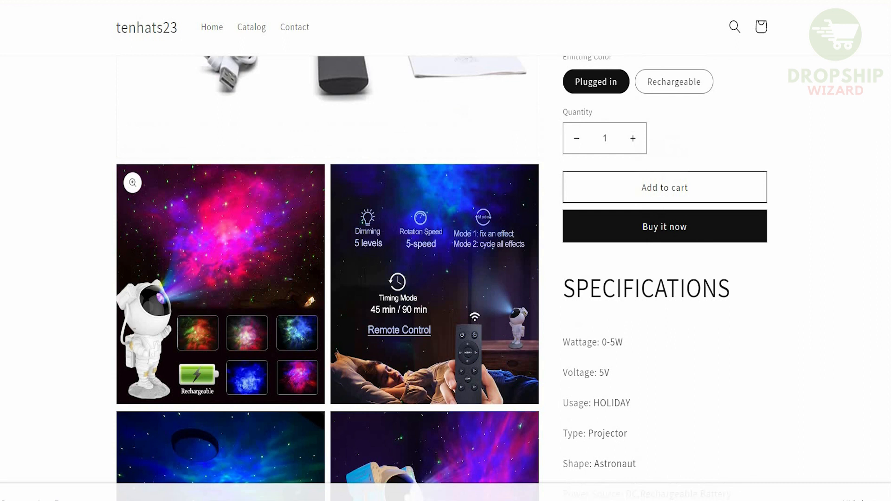
{"action": "scroll", "coordinate": [442, 250], "scroll_direction": "down", "scroll_amount": 1}
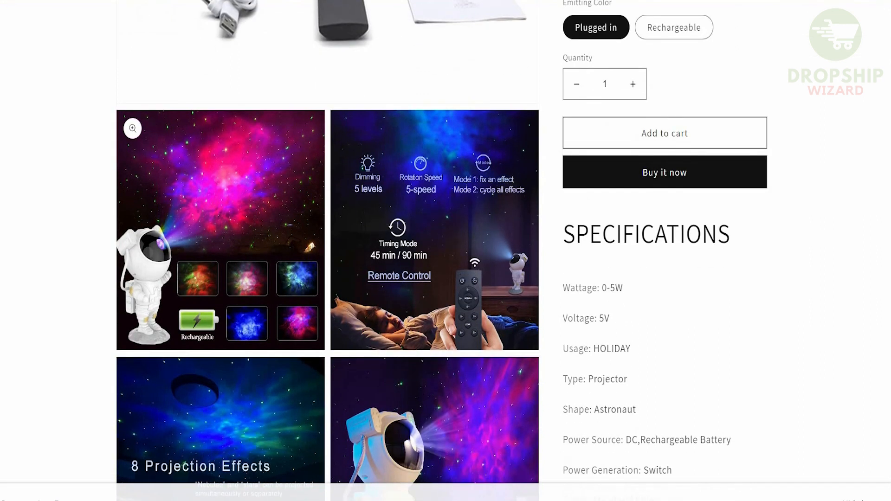